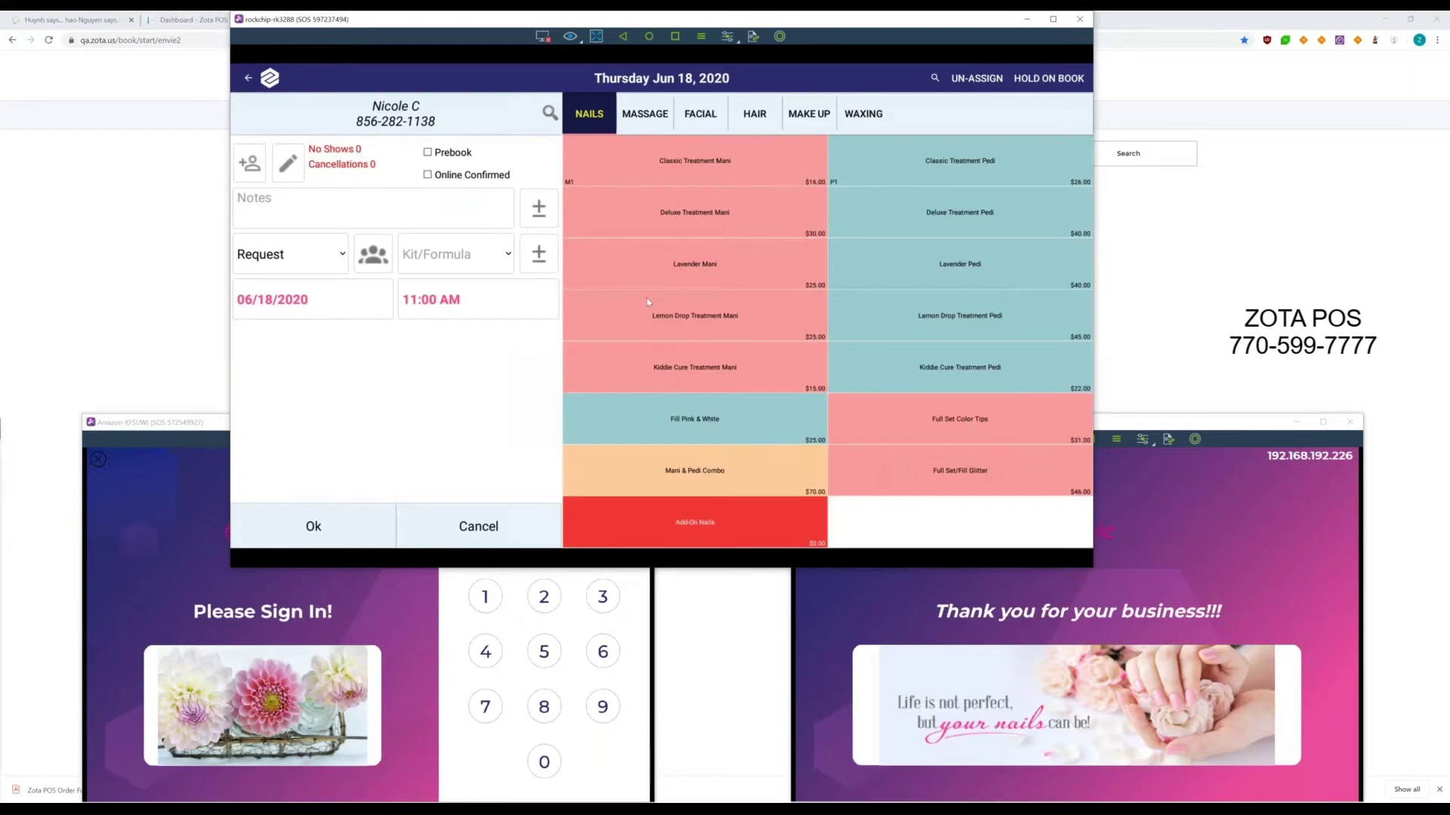
- Save the $30 Deluxe Treatment Mani at 11:00 AM and view the salon's gift cards page
click(737, 224)
click(327, 539)
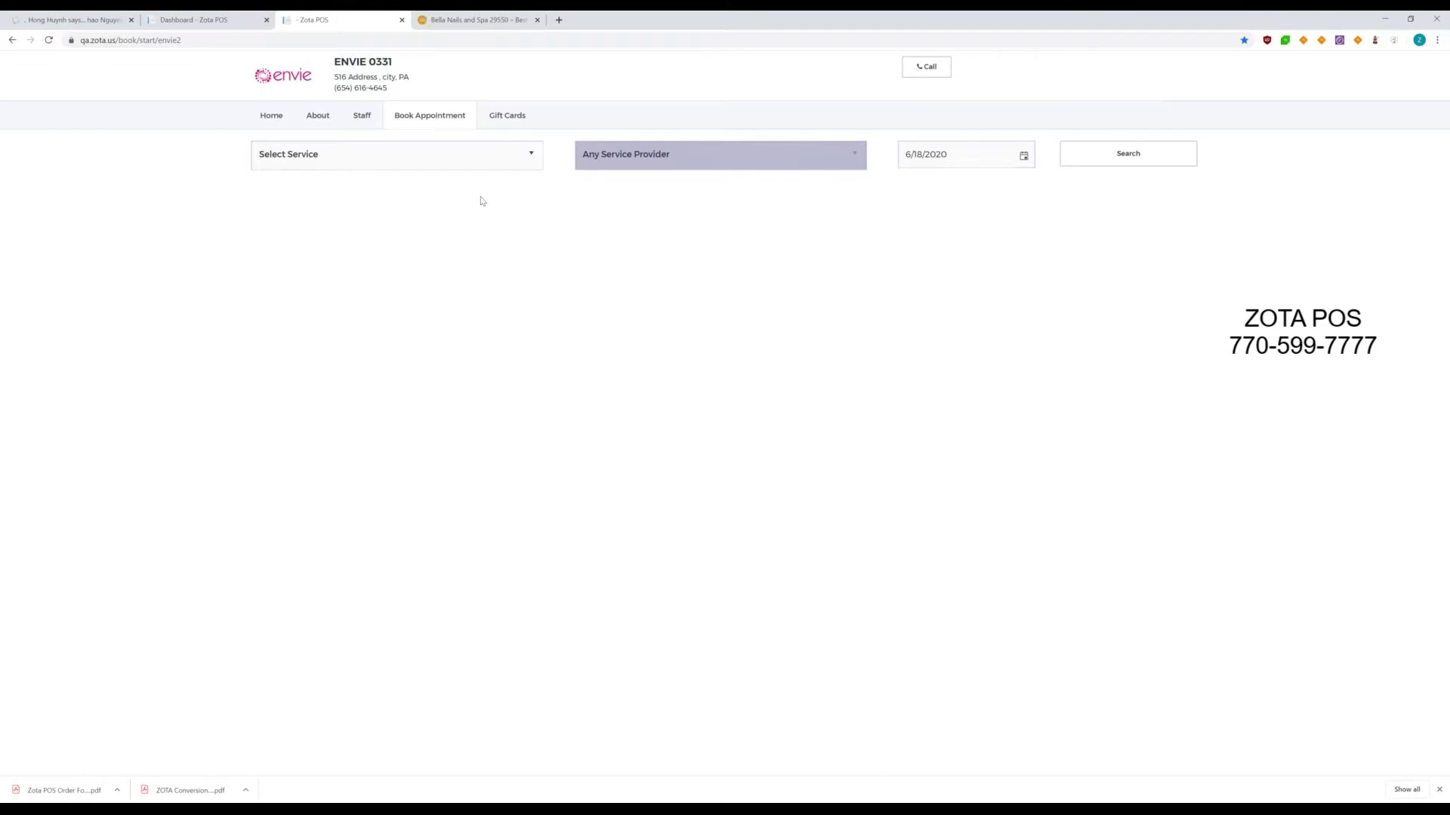
click(514, 122)
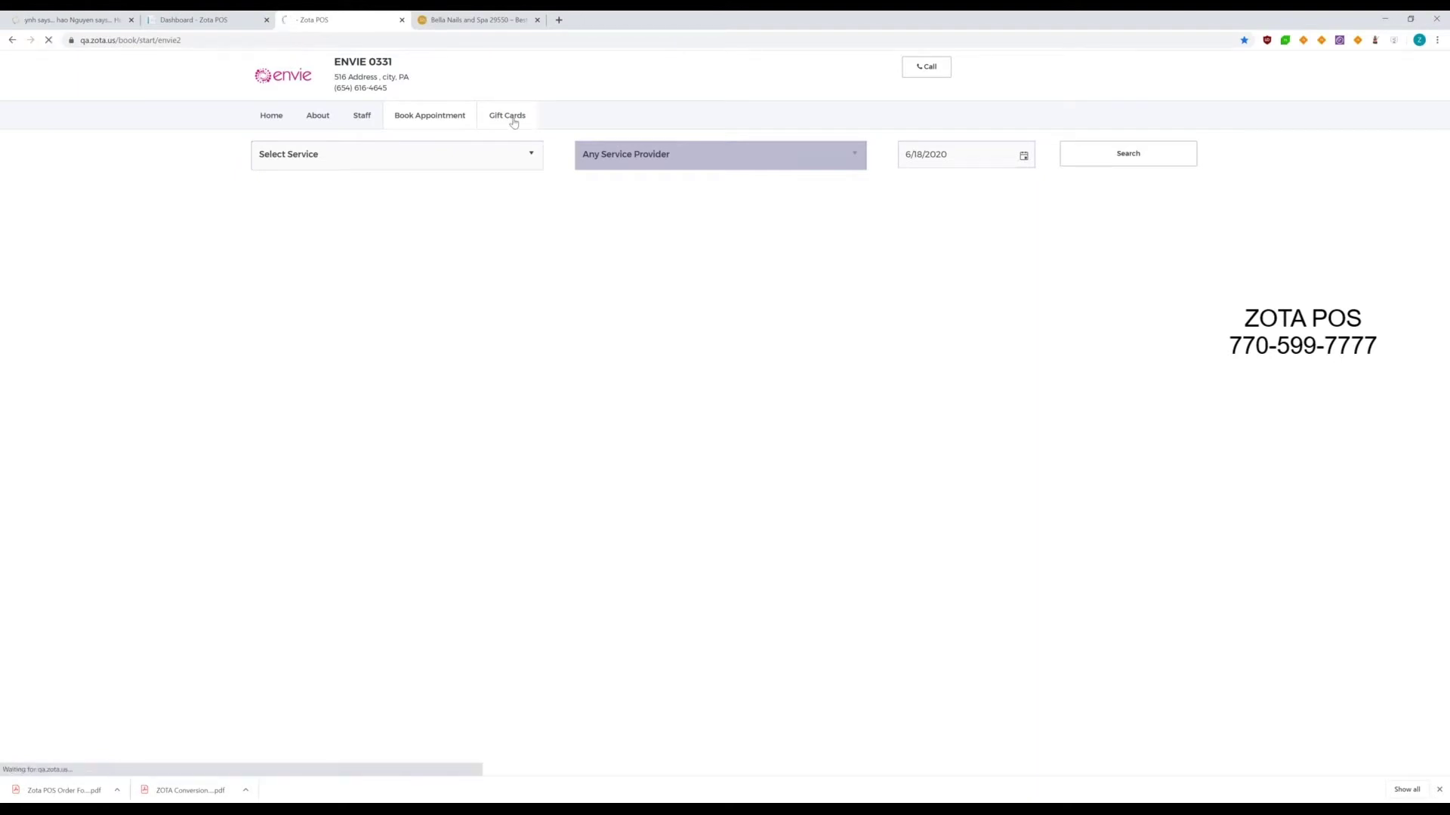
- Look over the Bella Nails and Spa booking site, then return to the envie booking tab
key(ctrl+Tab)
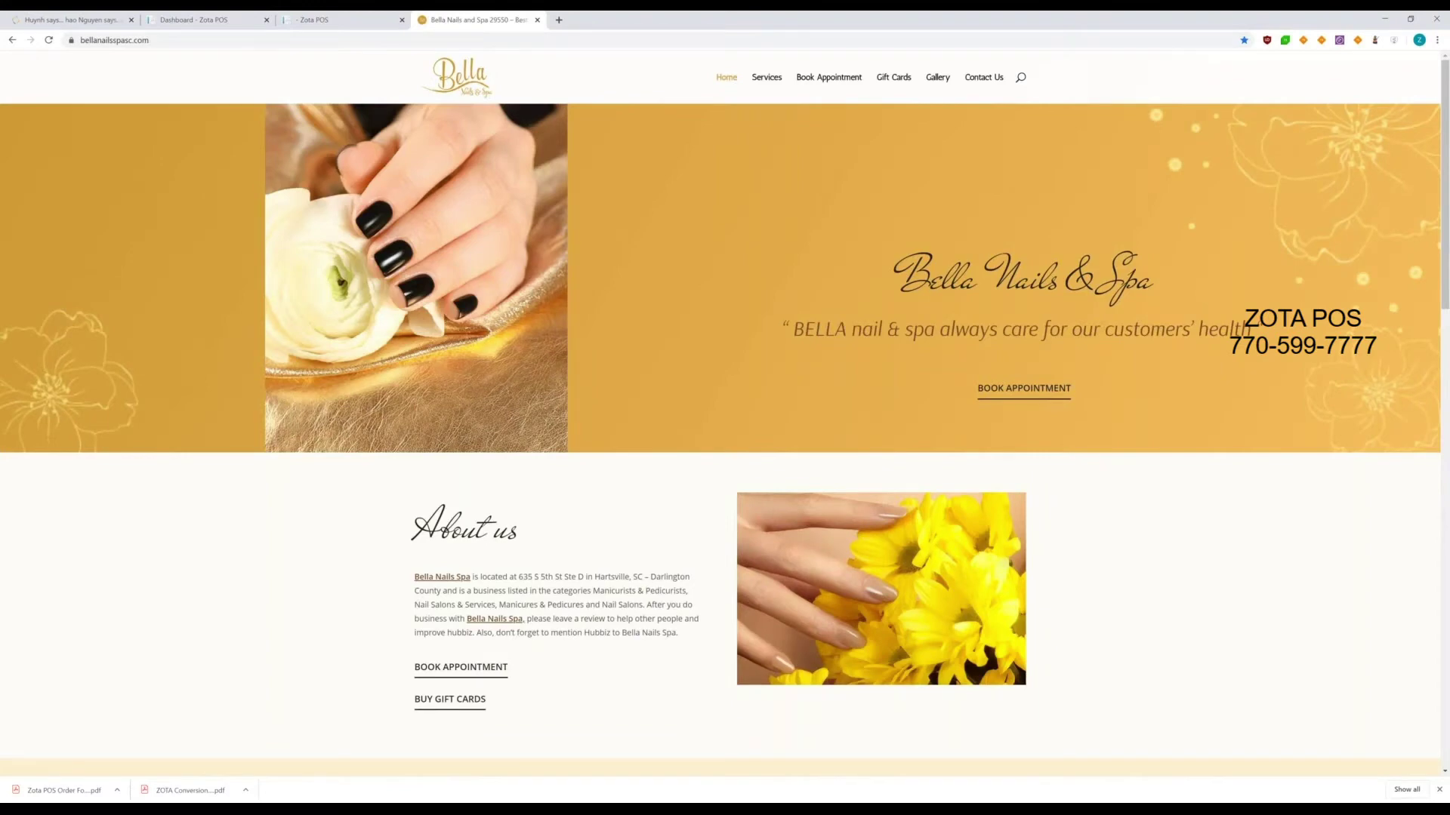
click(819, 83)
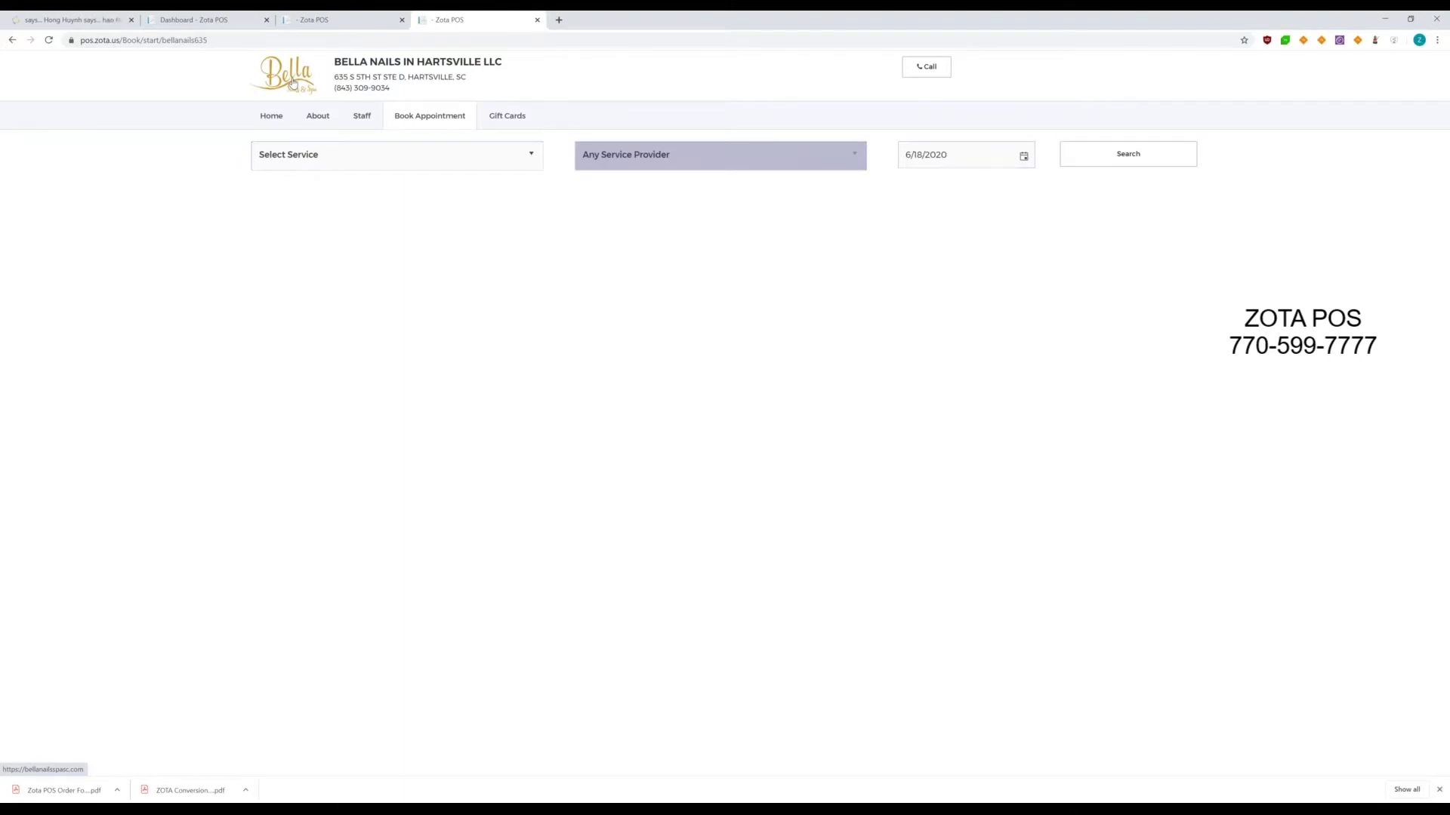
click(292, 83)
key(ctrl+shift+Tab)
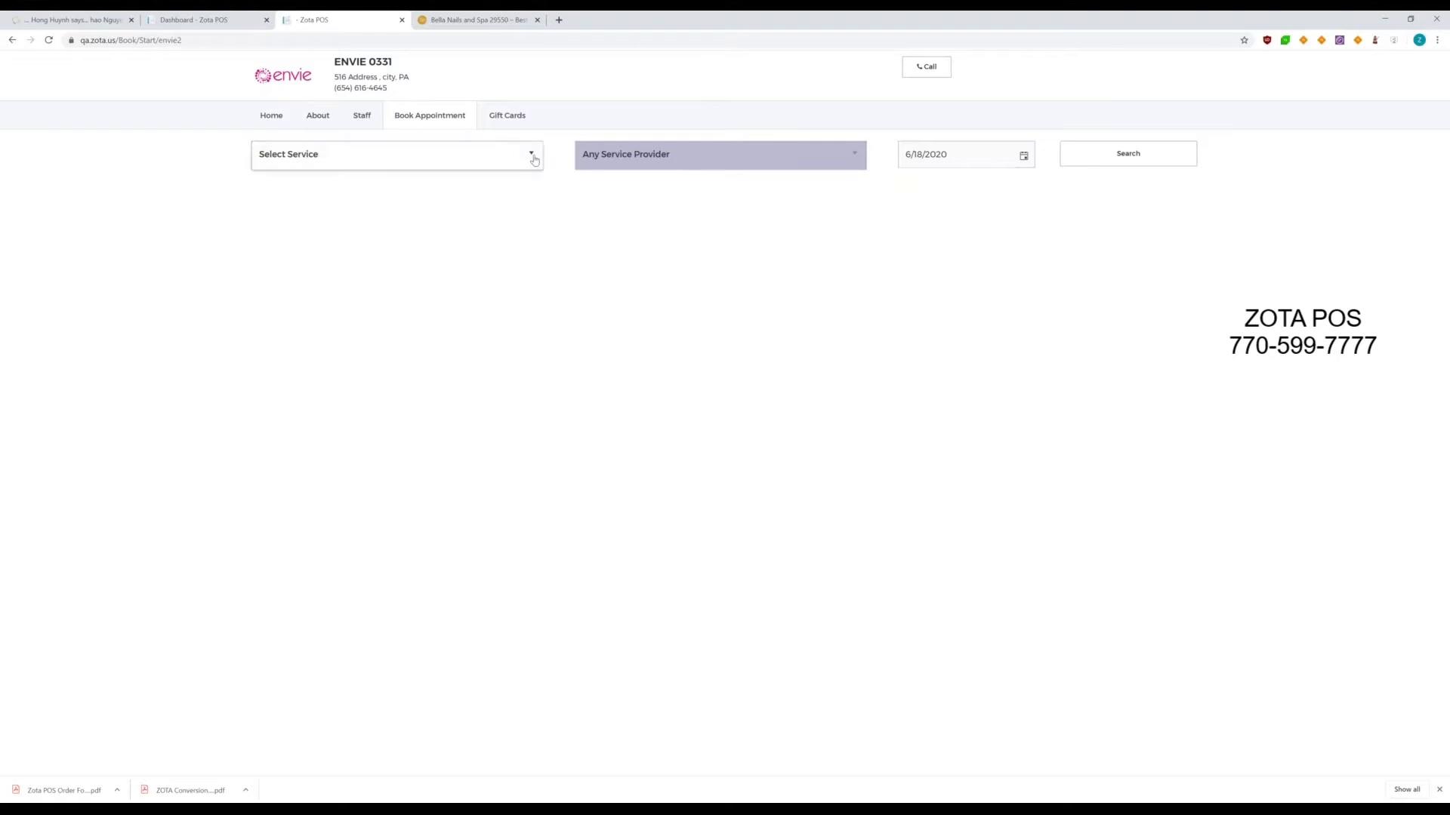
- Pick 60 mins Hot Stone from the MASSAGE group of the service list
click(533, 157)
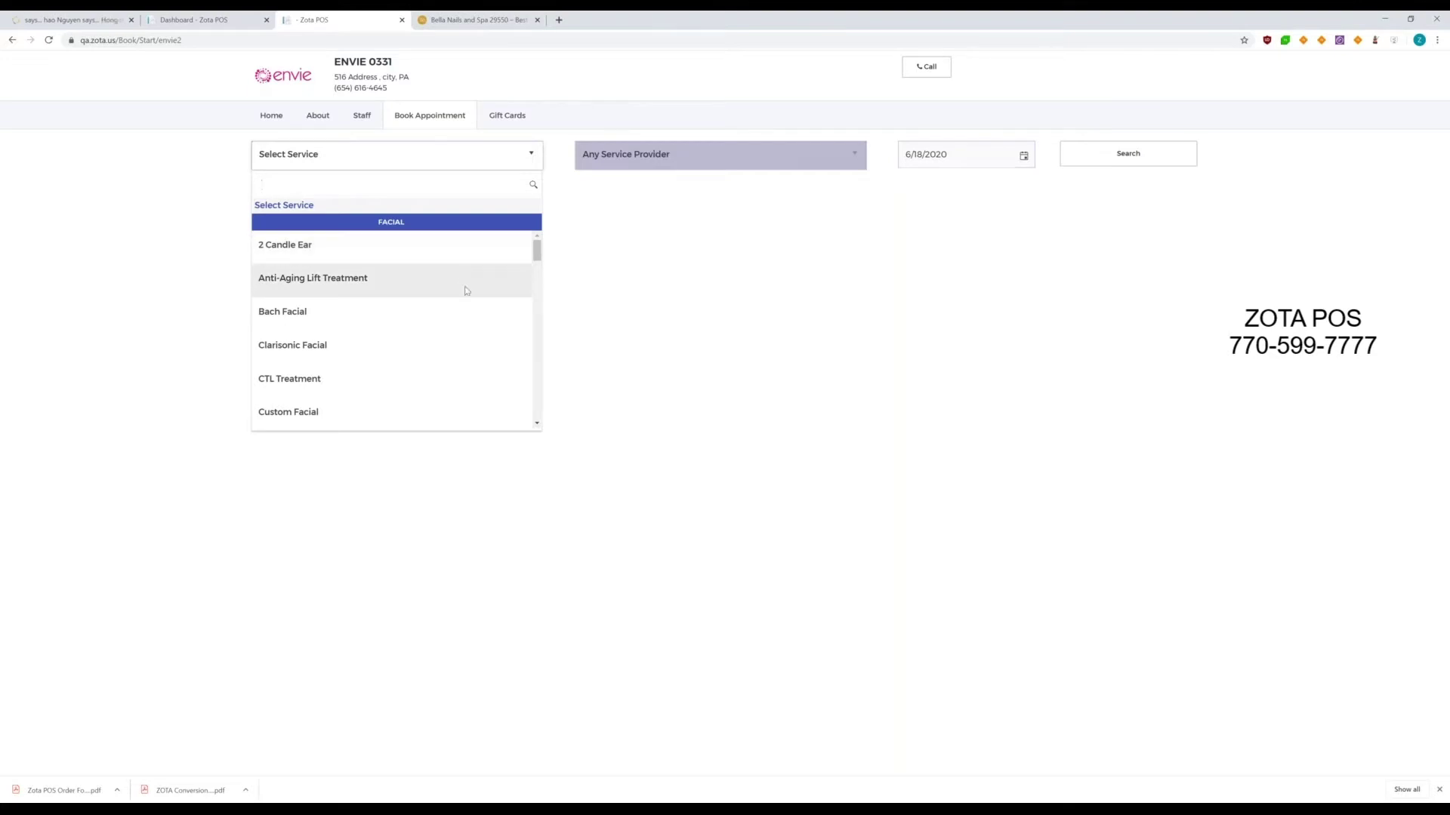
scroll(469, 294, down, 4)
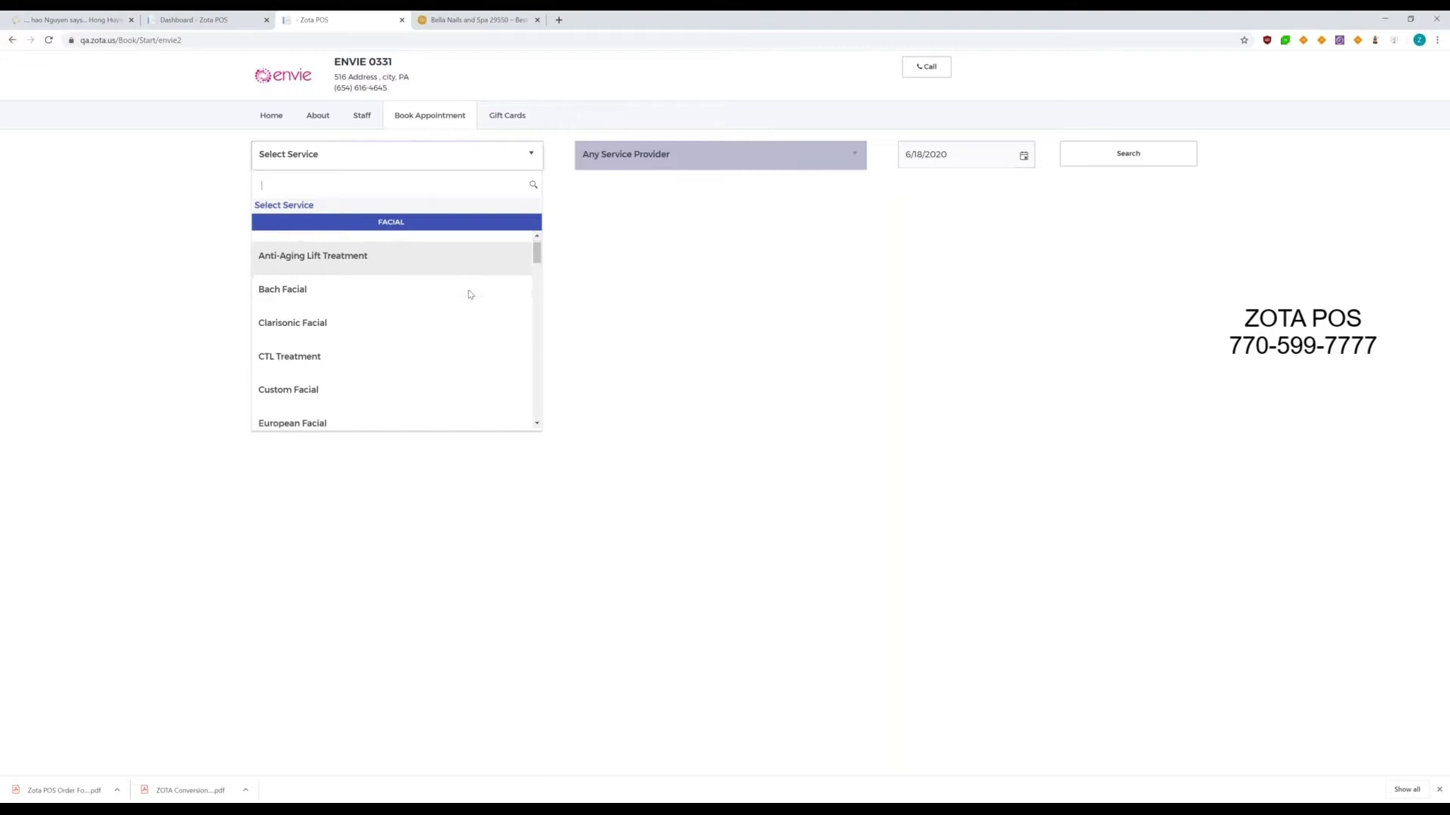
scroll(469, 295, down, 3)
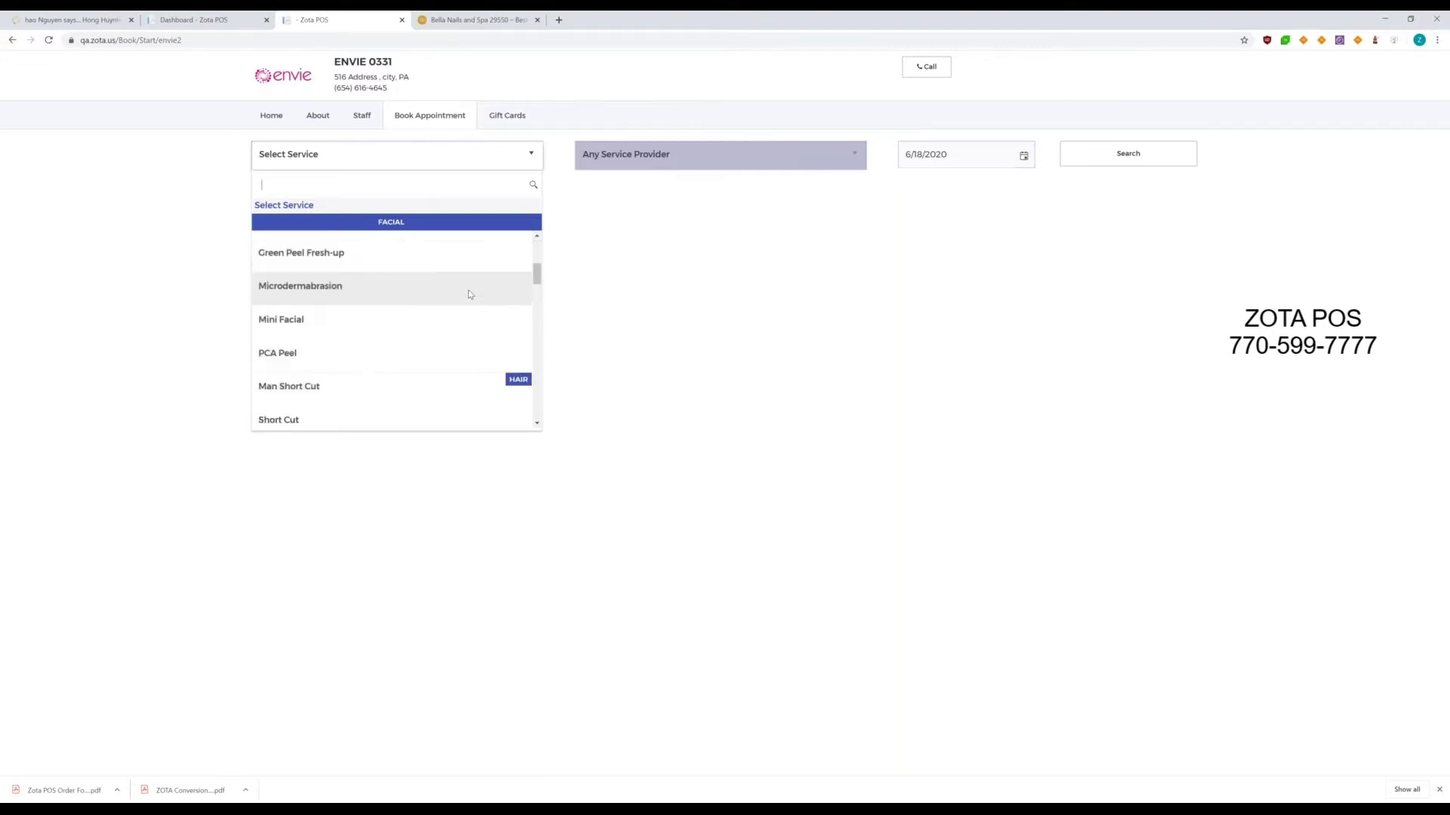
scroll(469, 295, down, 4)
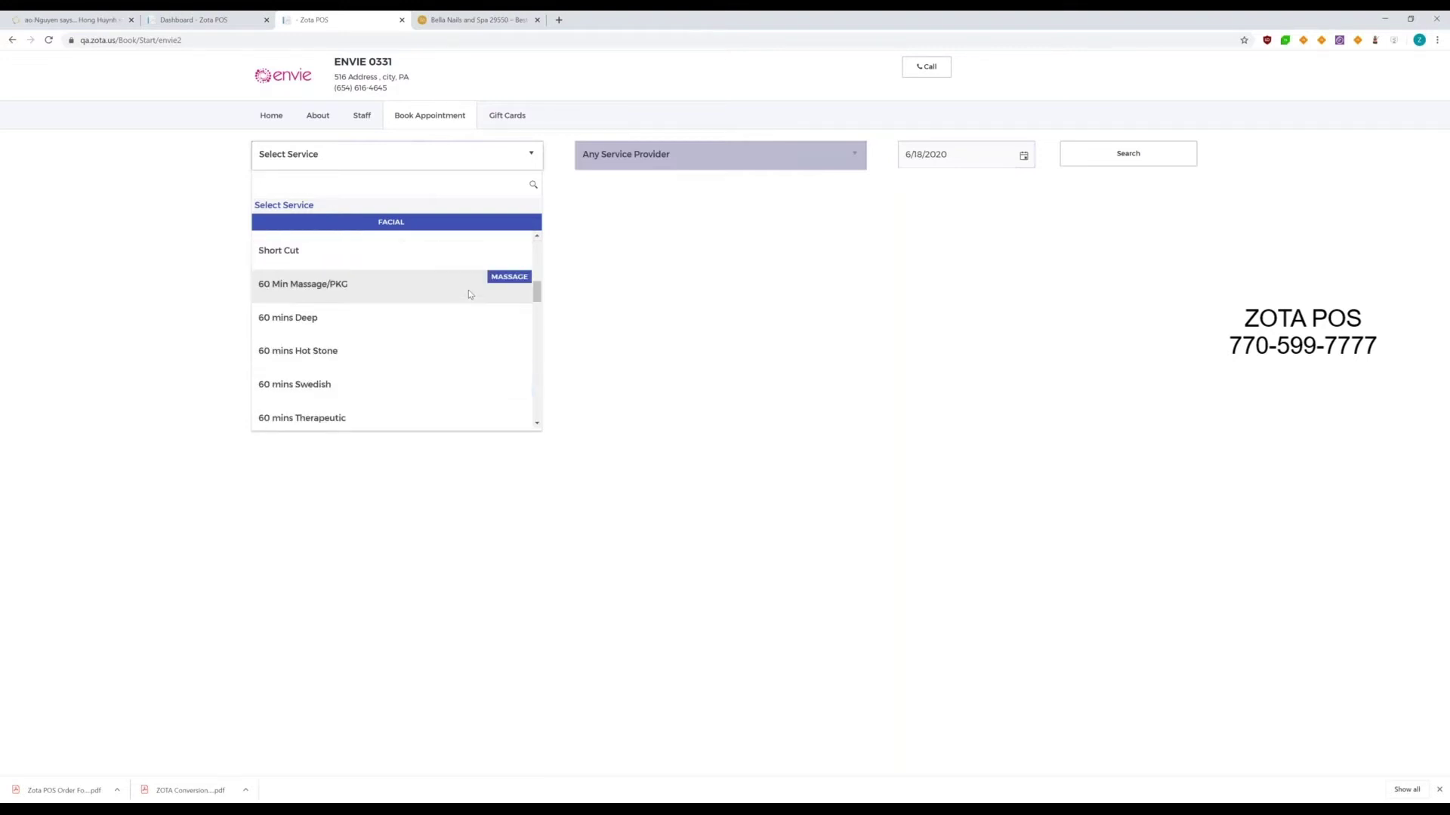
click(301, 355)
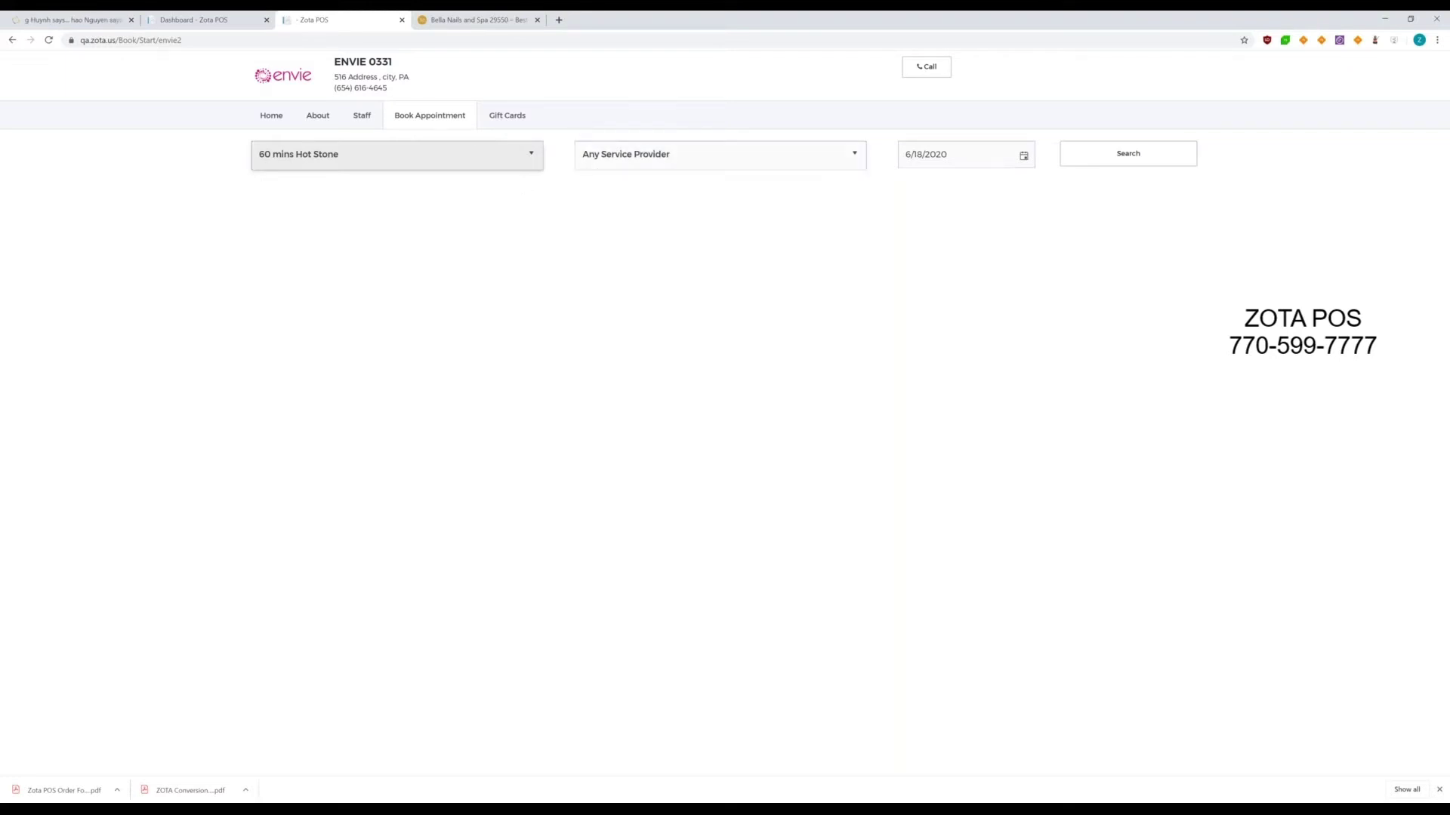
- Set Ad, the first listed technician, as provider and keep the date June 18, 2020
click(855, 158)
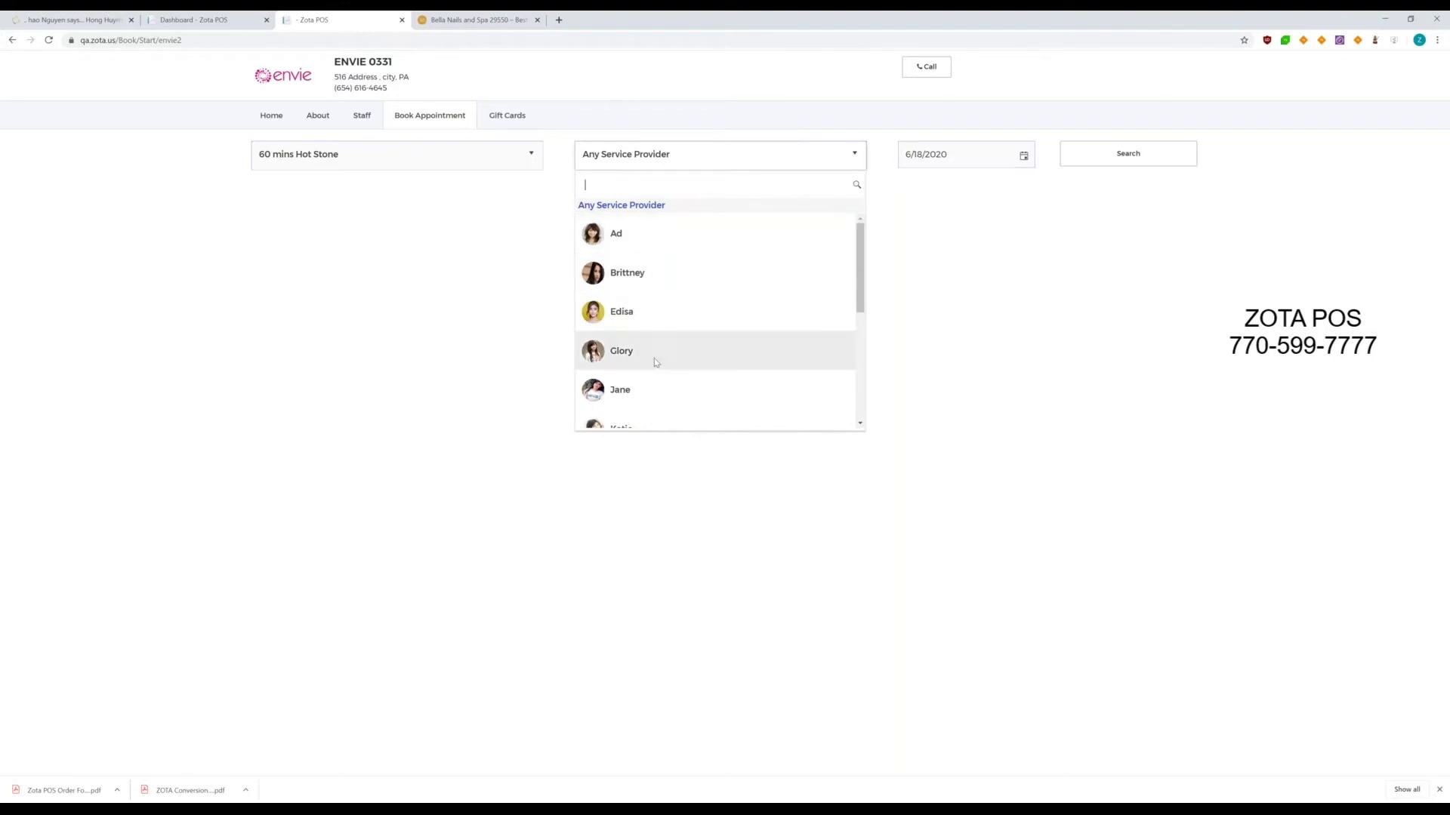
scroll(655, 361, down, 1)
scroll(653, 358, up, 1)
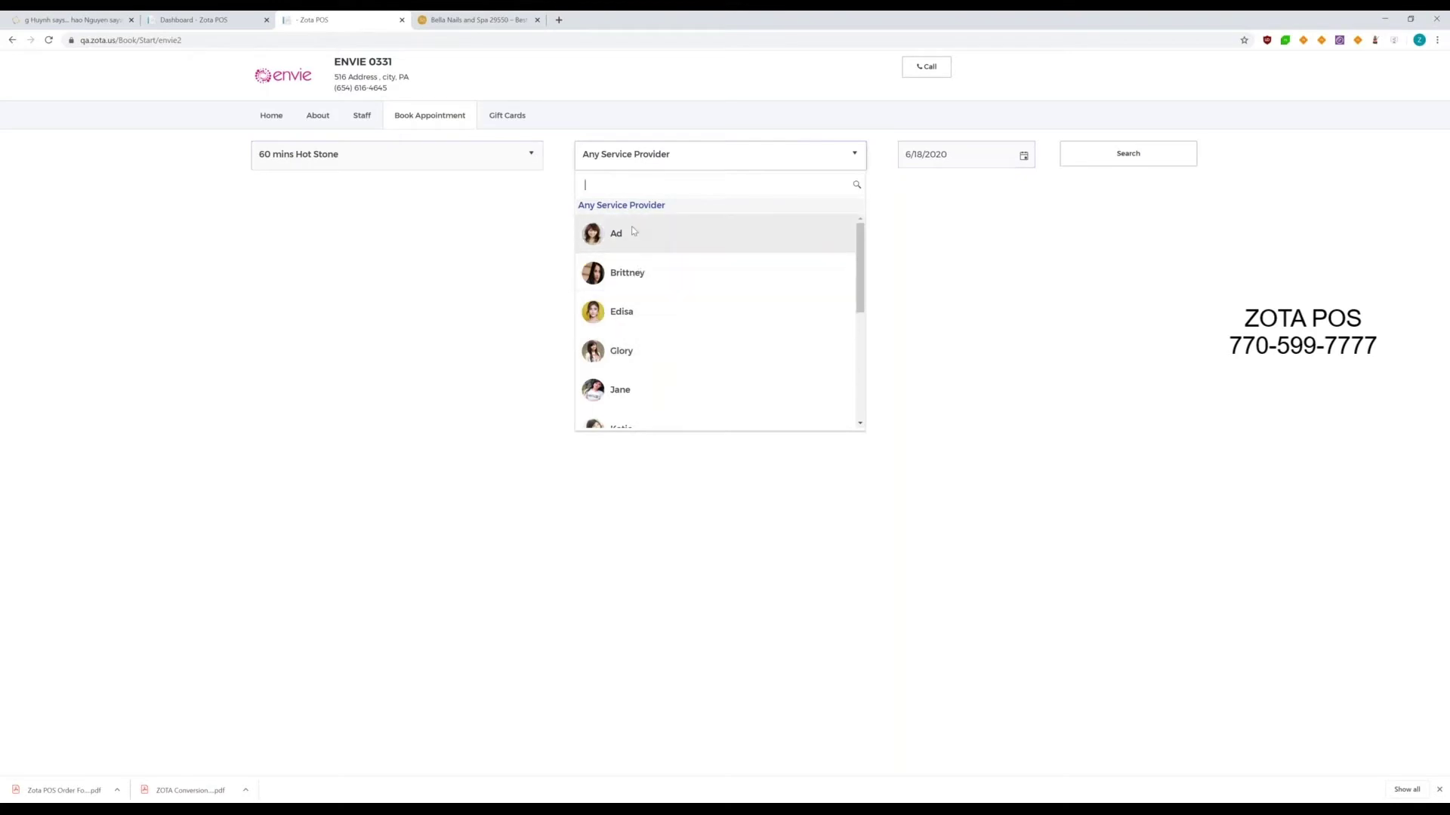
click(633, 231)
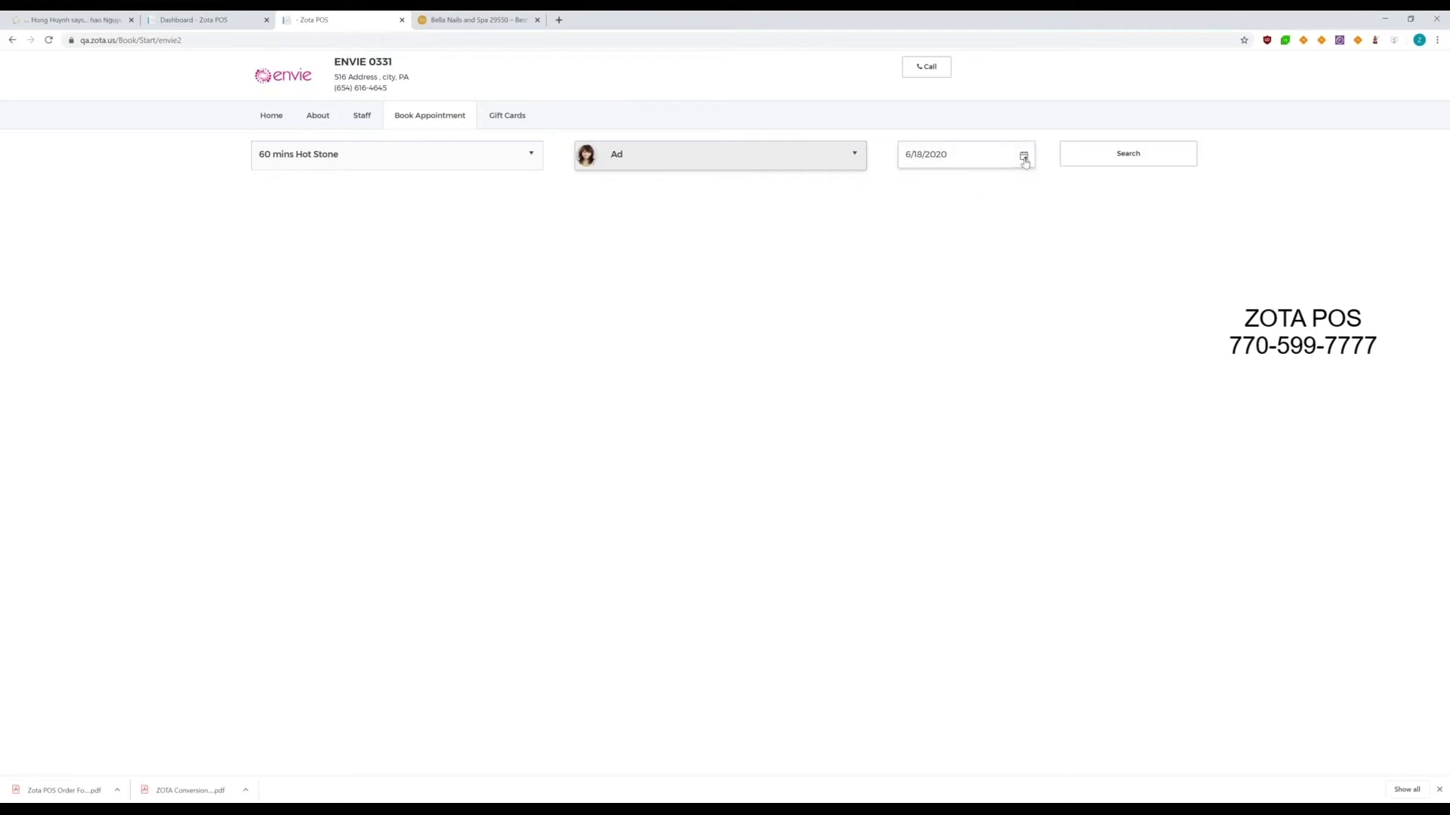
click(1024, 161)
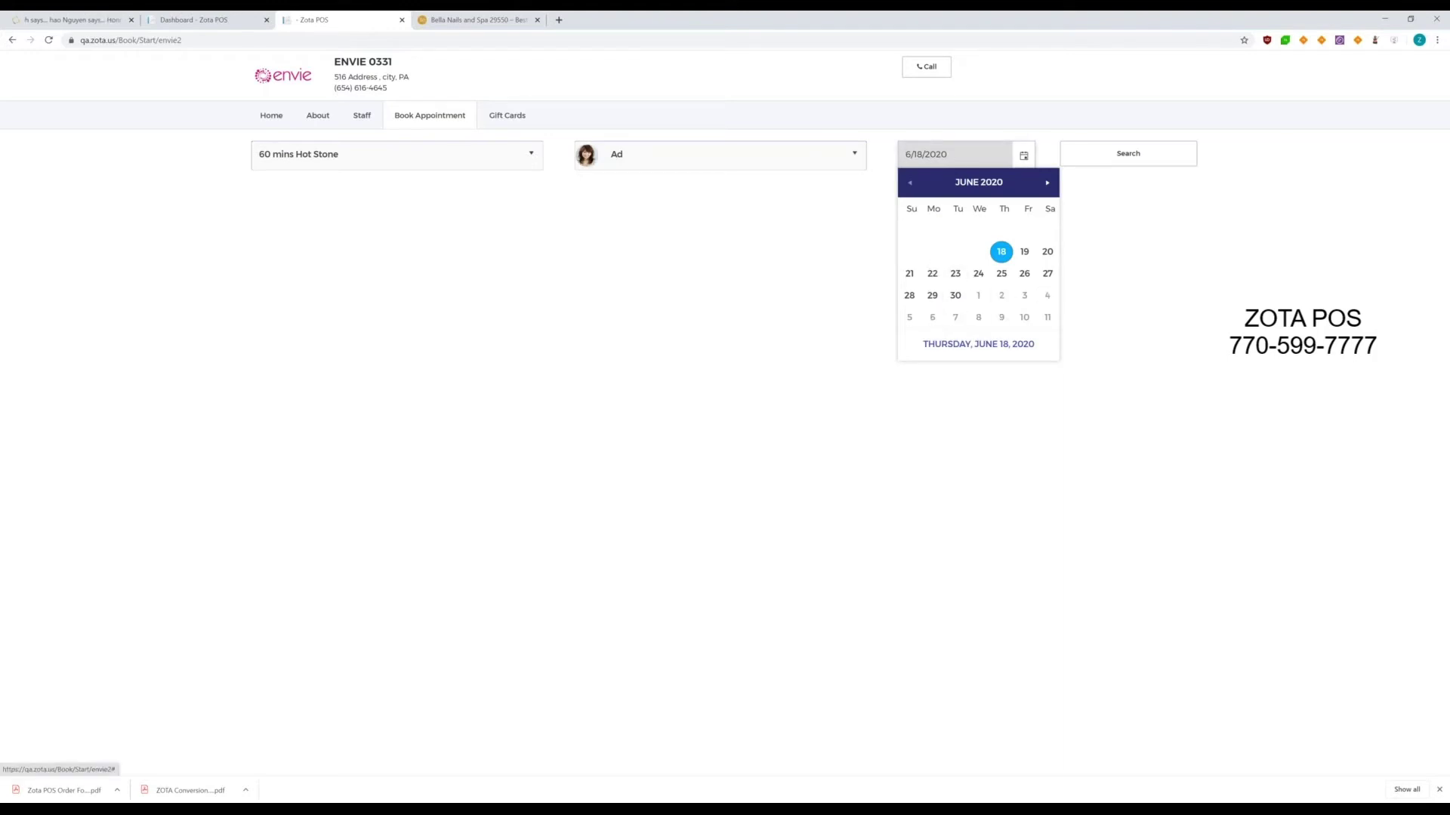
click(938, 341)
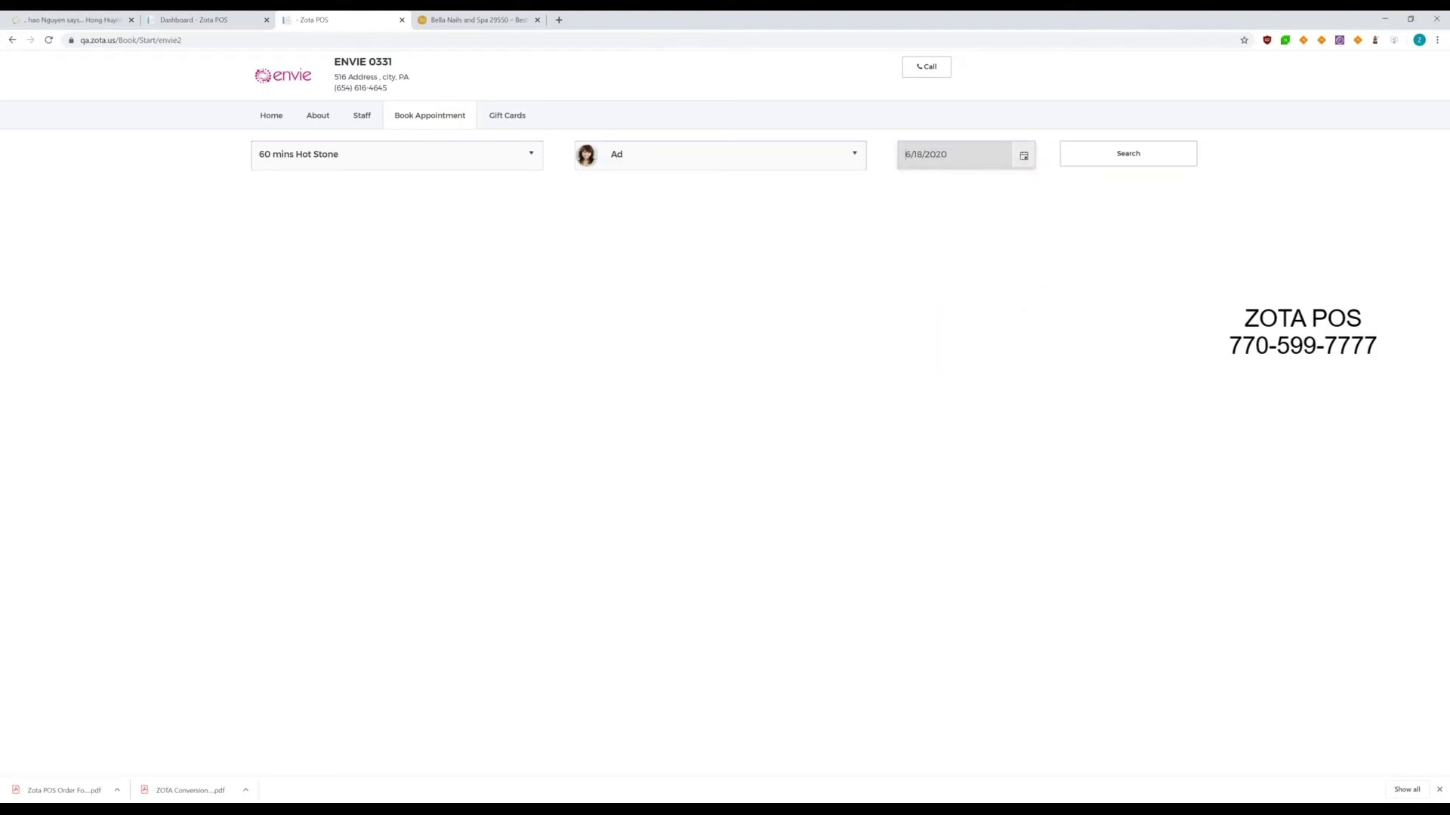
- Search available times and queue the 12:30 PM Hot Stone slot with Ad, leaving the note blank
click(1157, 157)
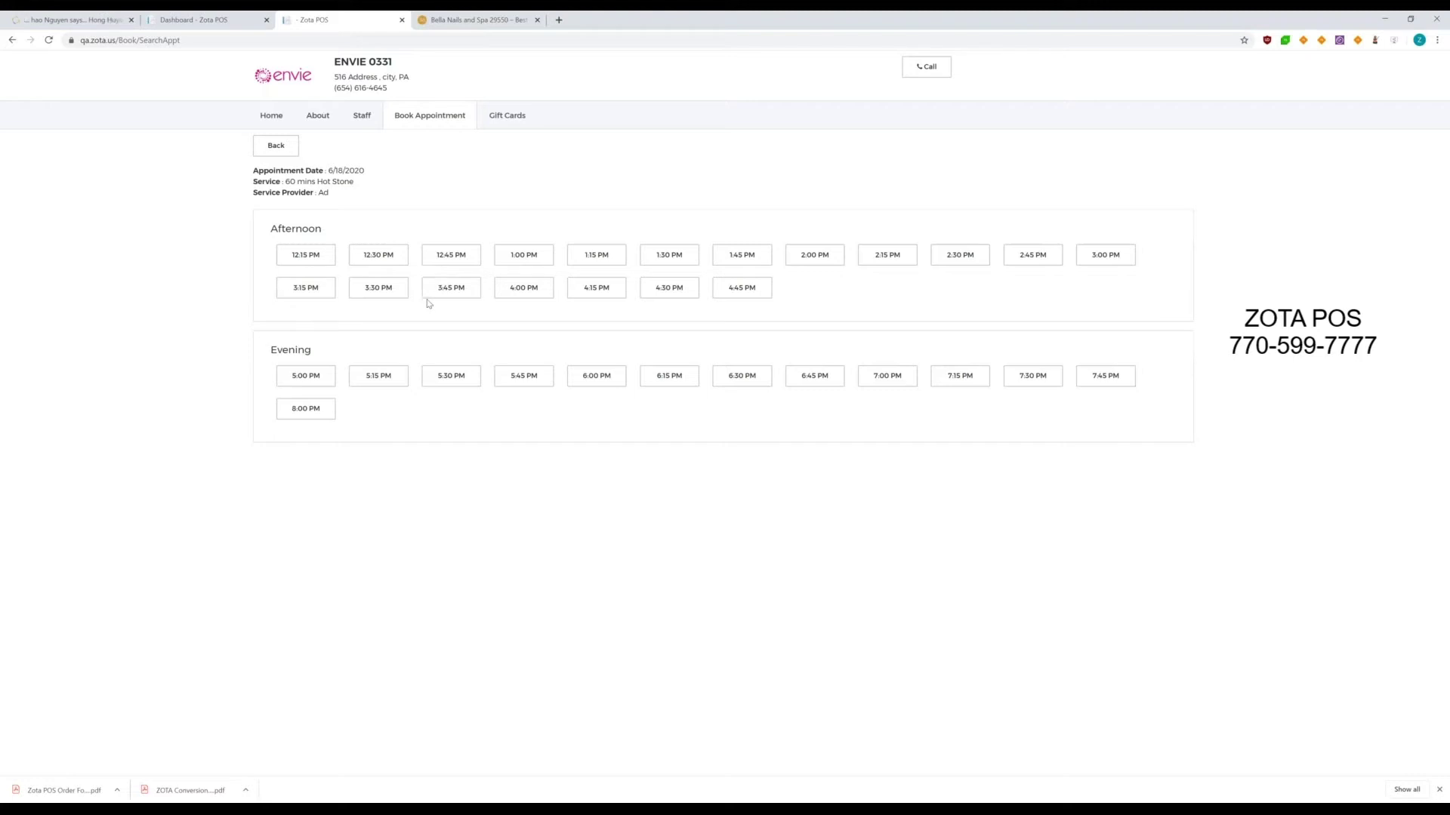
click(384, 259)
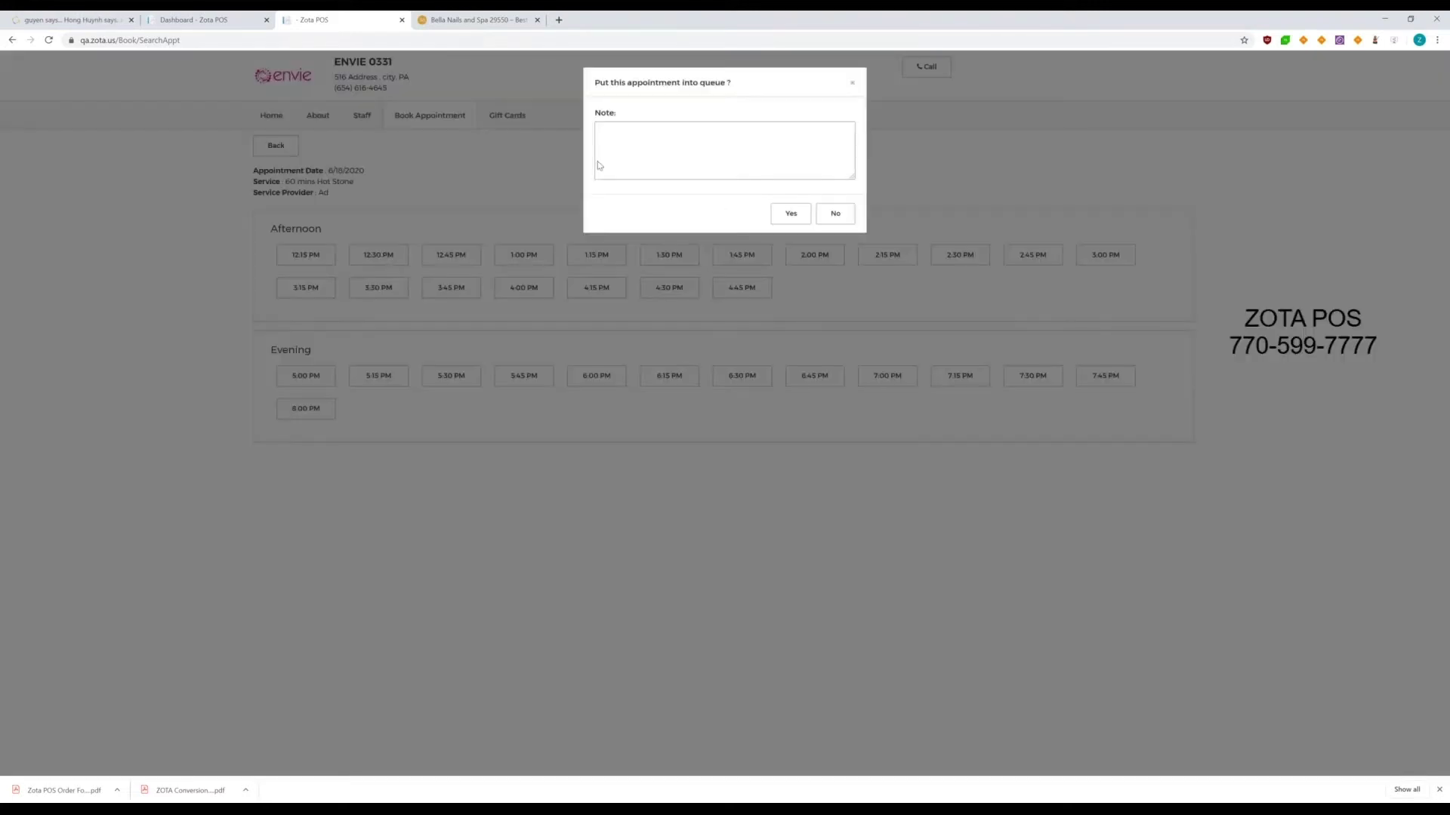
click(638, 149)
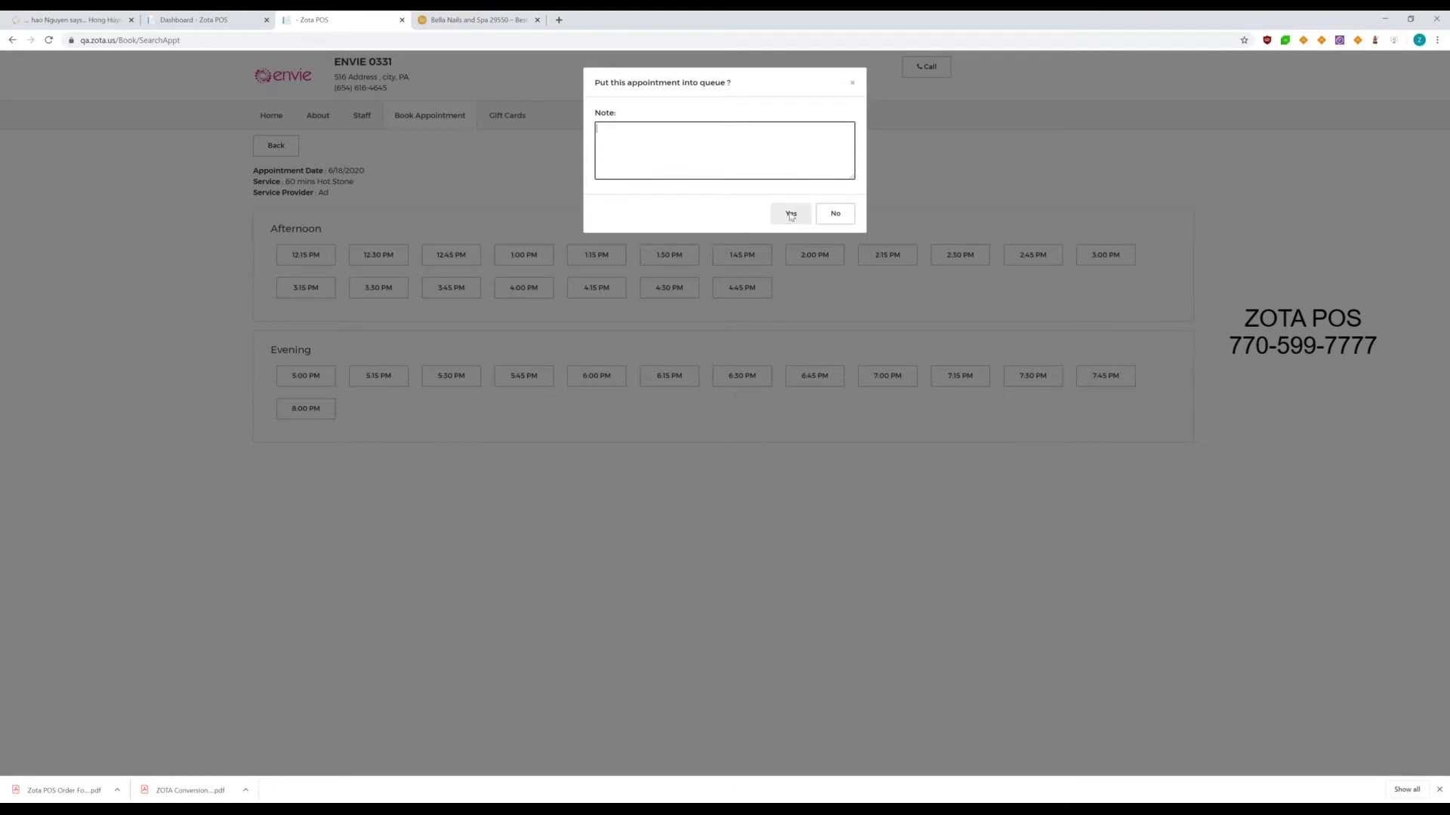
click(790, 215)
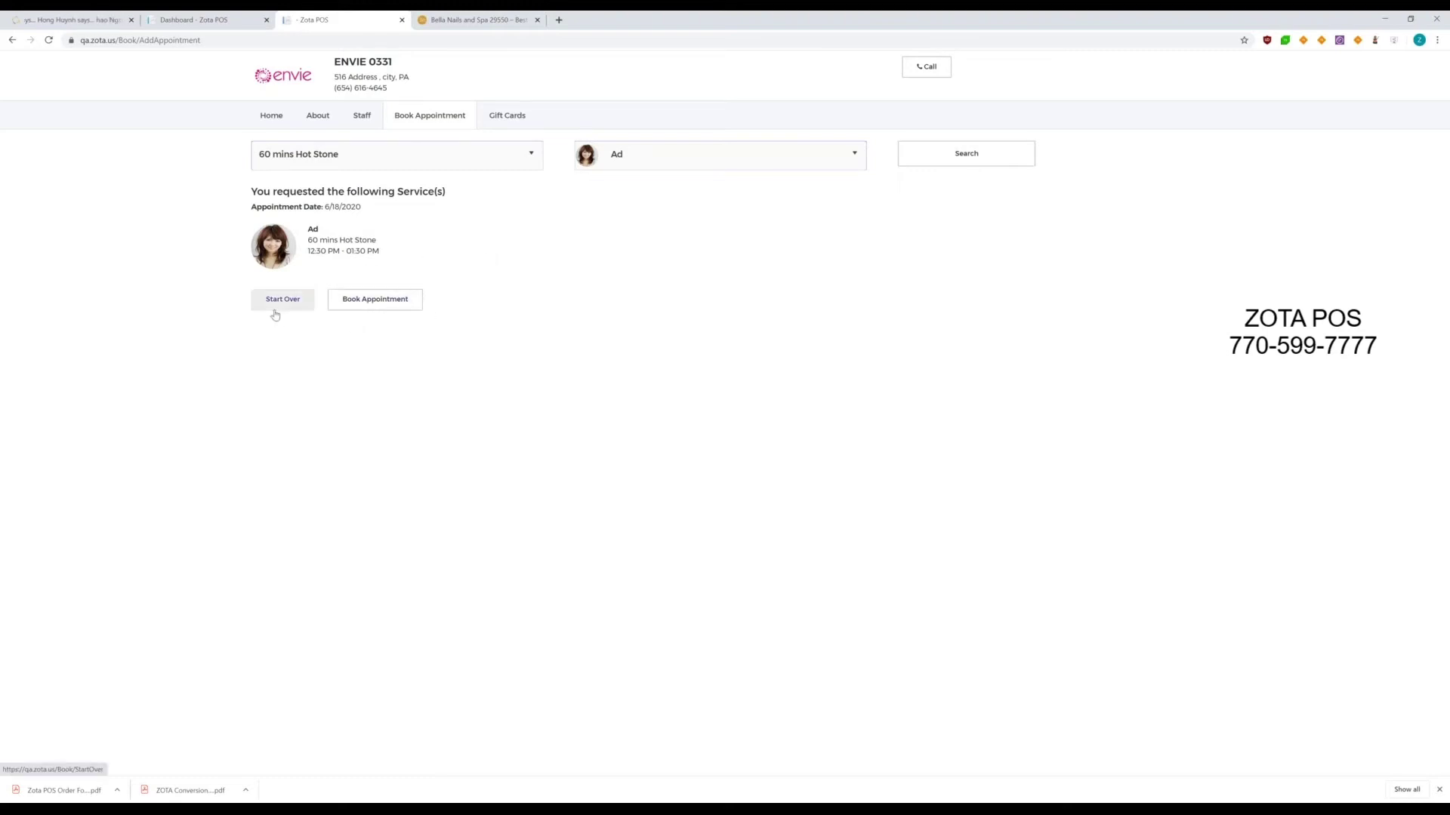
- Enter the customer's phone number, pass the robot check, and submit with Book Now!
click(379, 303)
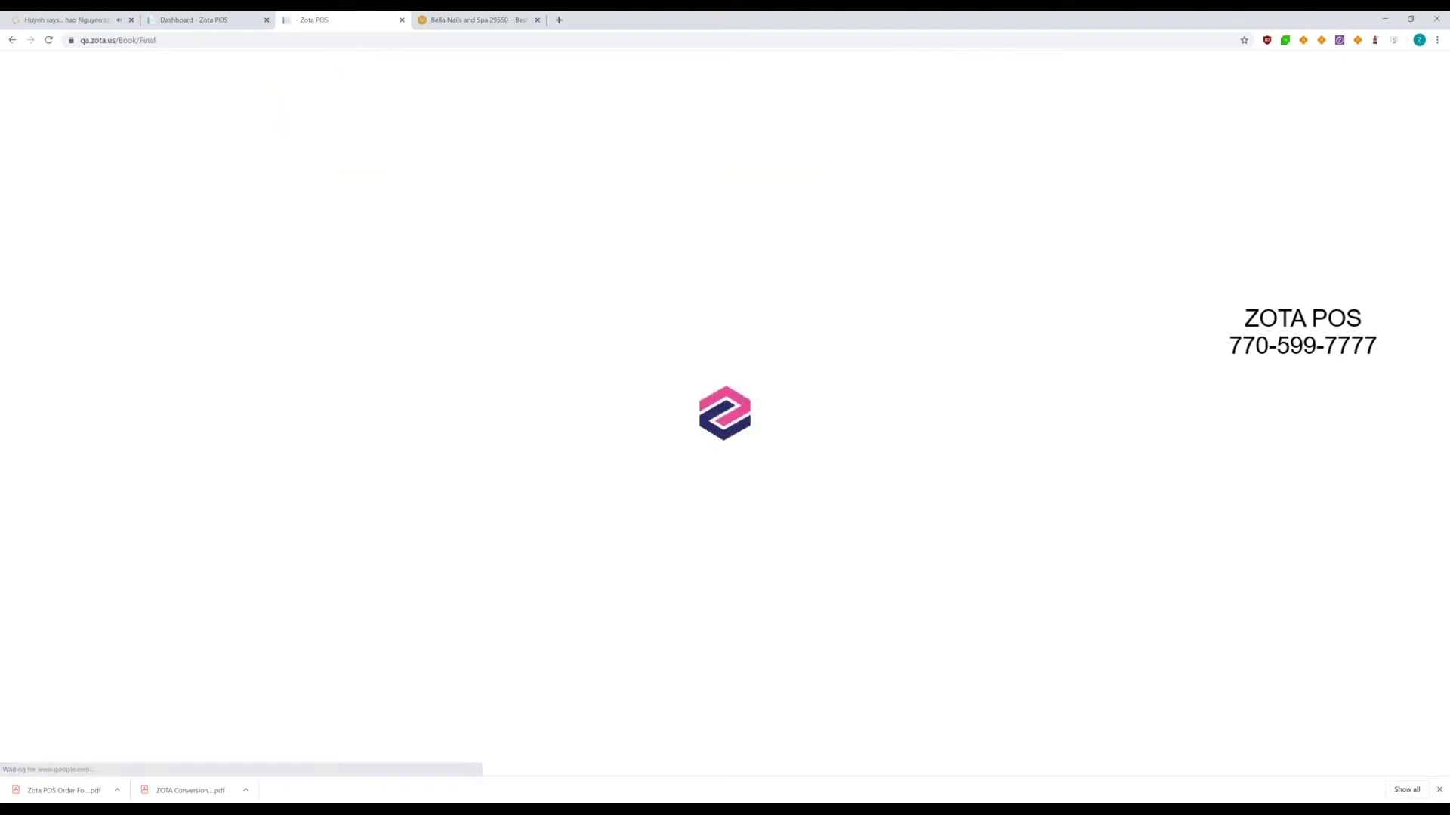
click(274, 211)
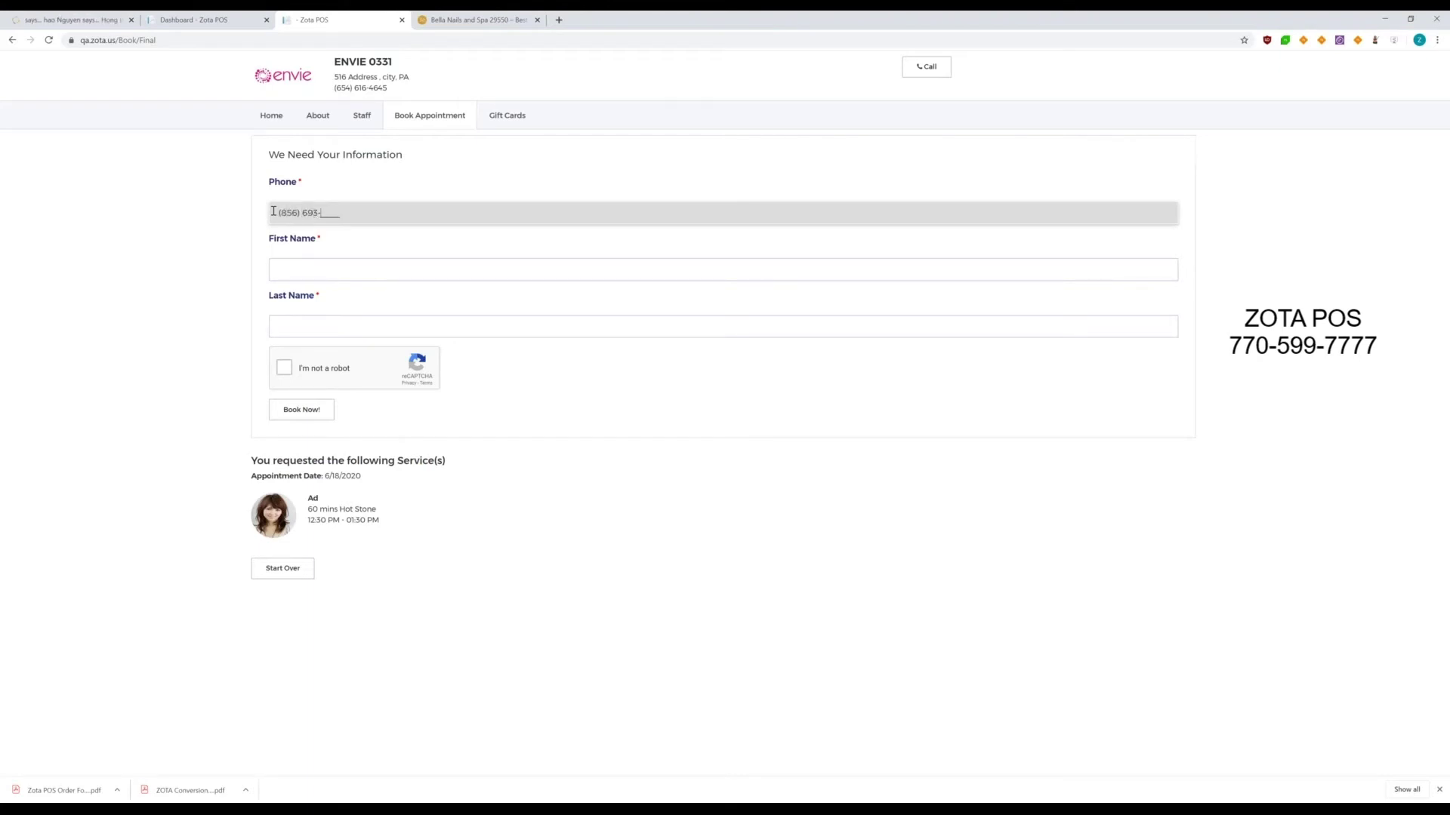
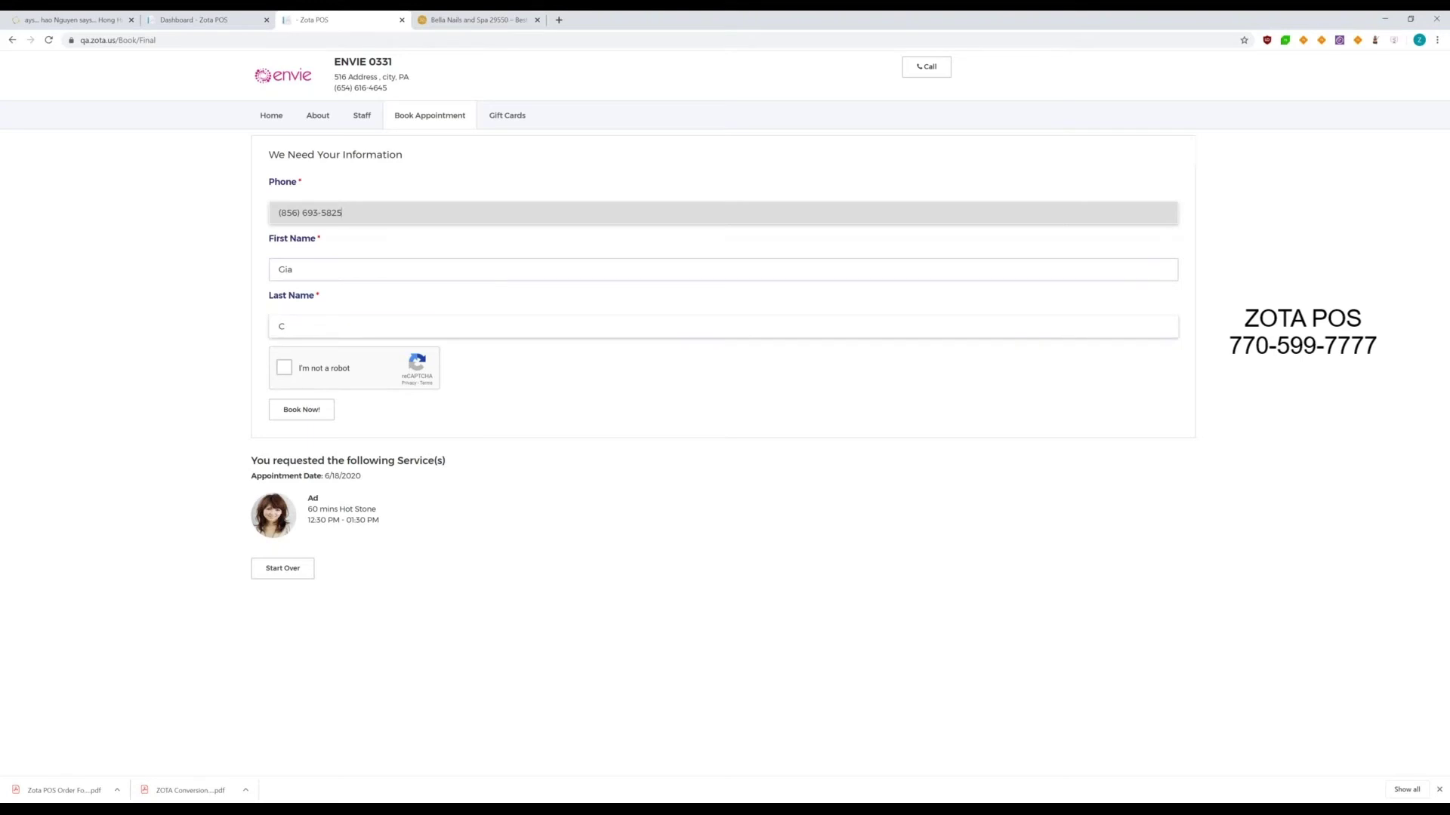
click(284, 368)
click(316, 407)
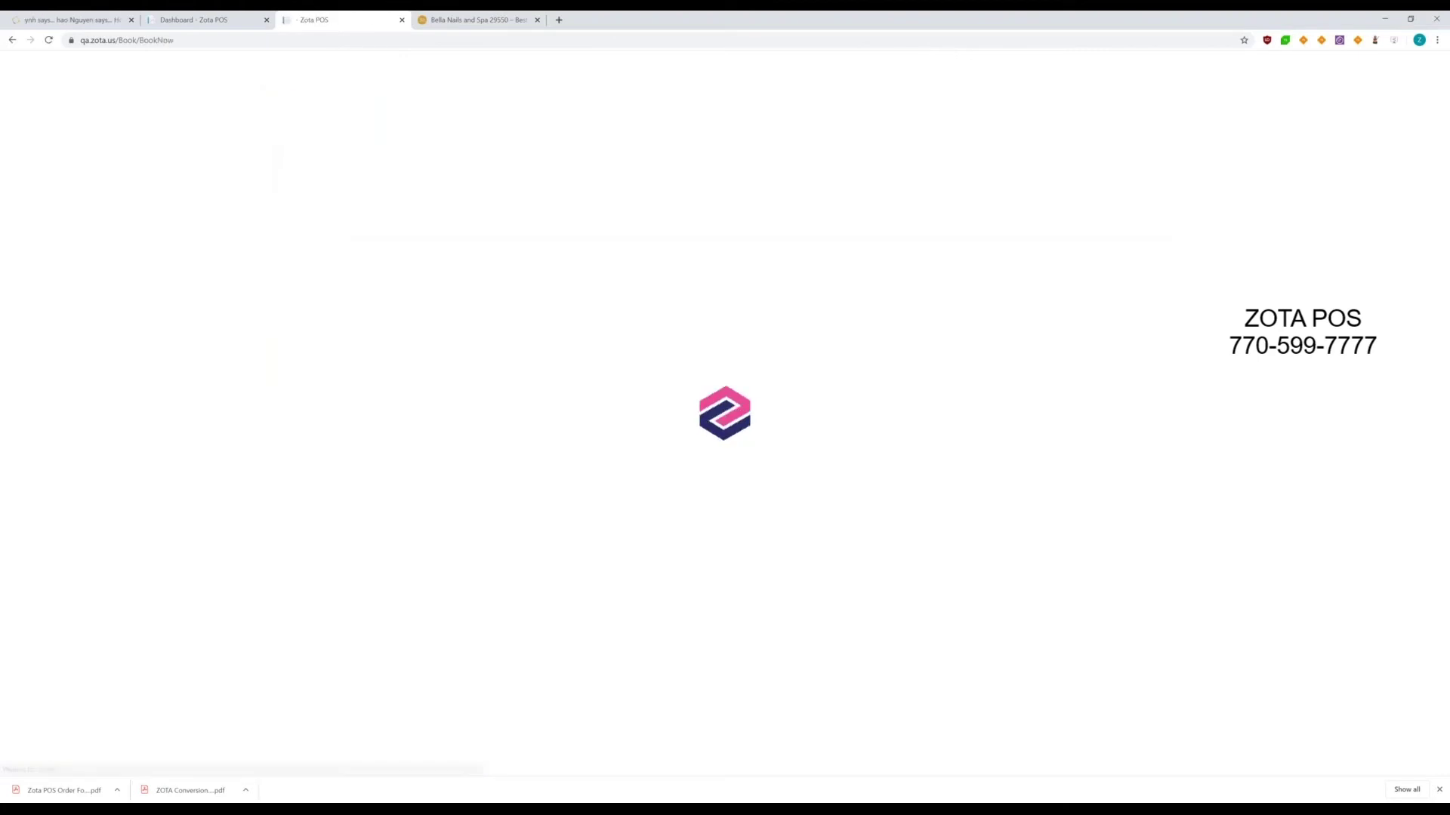
- Switch to the POS station window showing the SERVICE screen
key(alt+Tab)
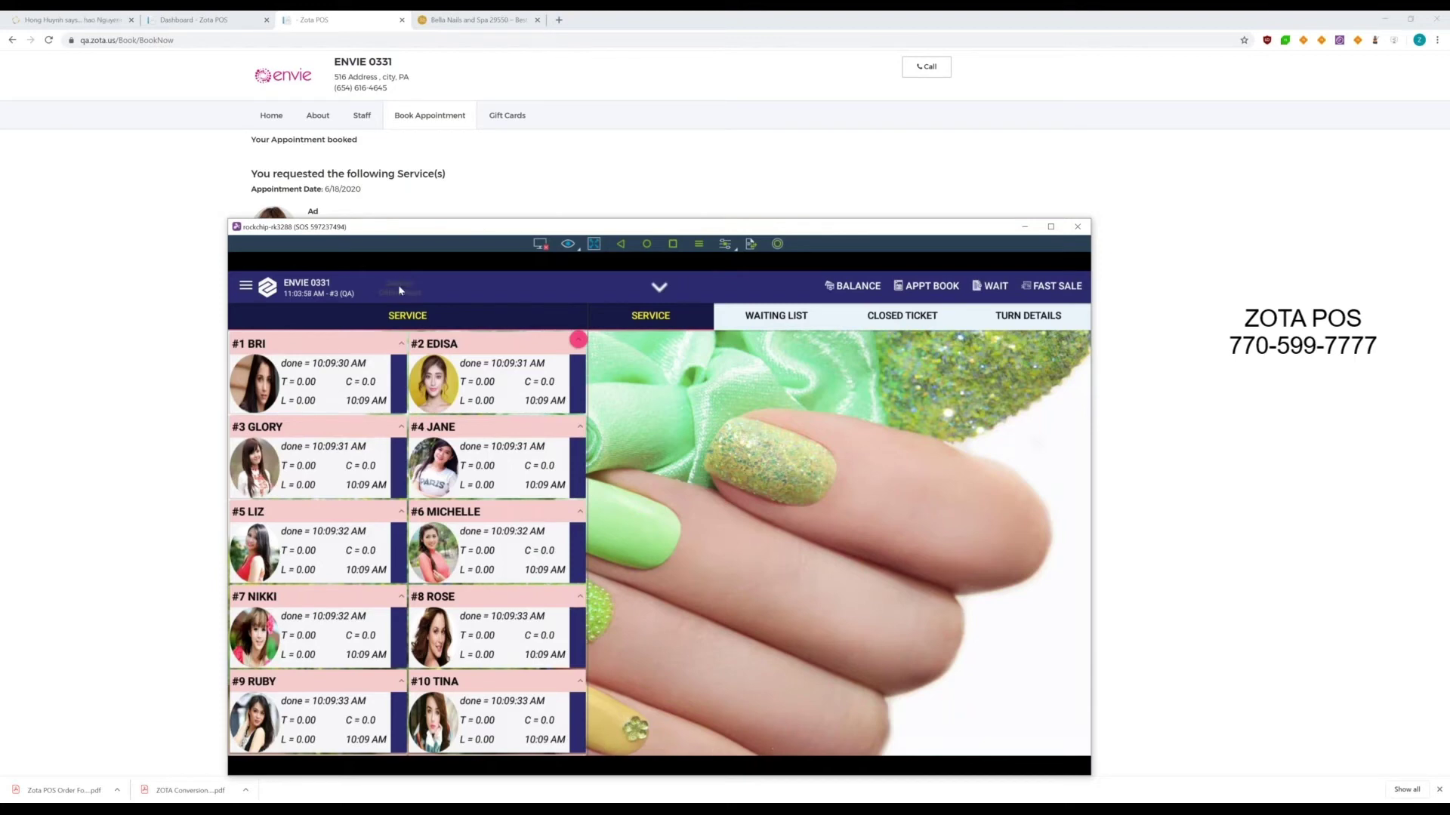
- Confirm all pending online appointments, including the 12:30 PM Hot Stone, and review the appointment book
click(400, 291)
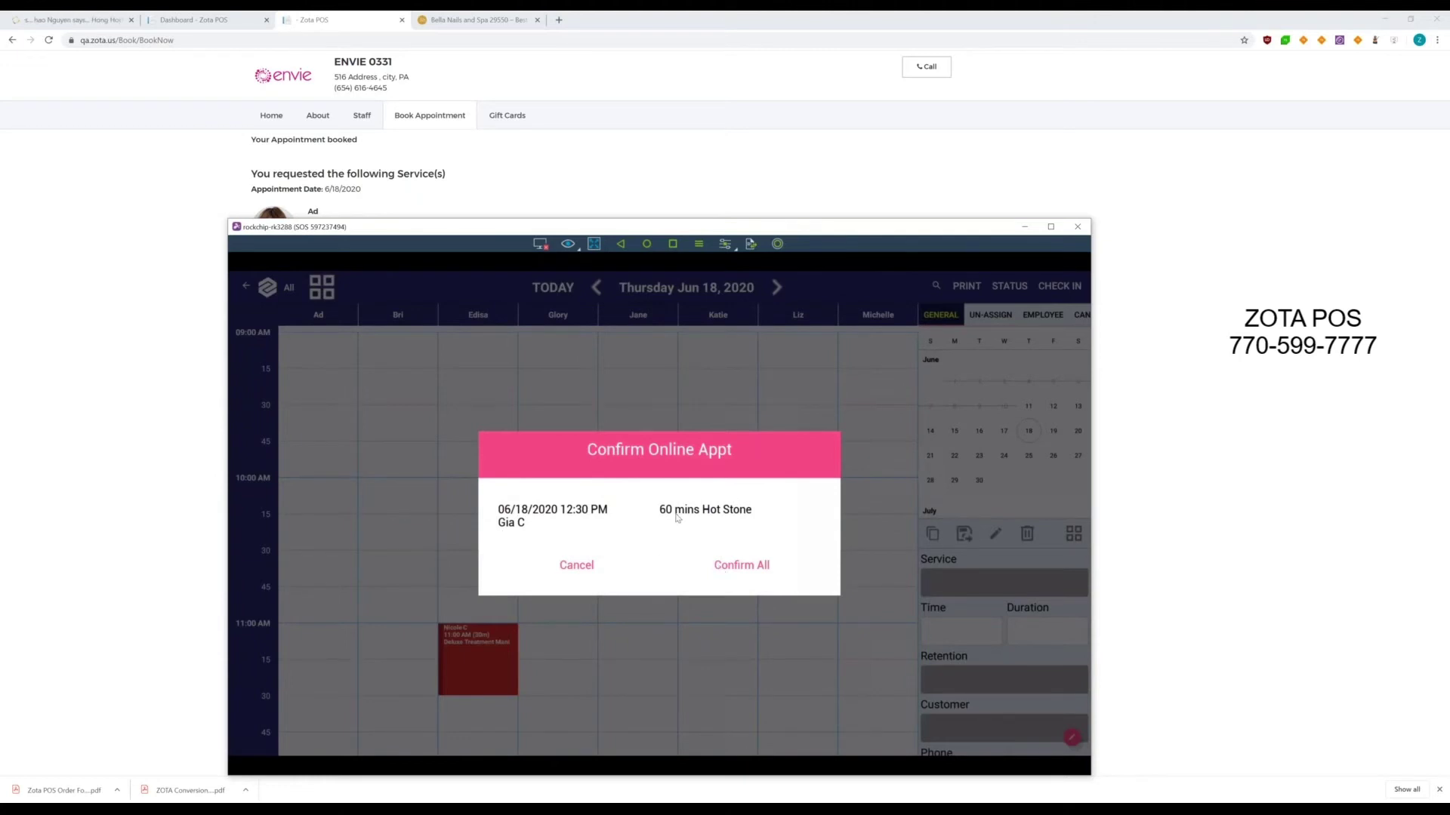
click(742, 566)
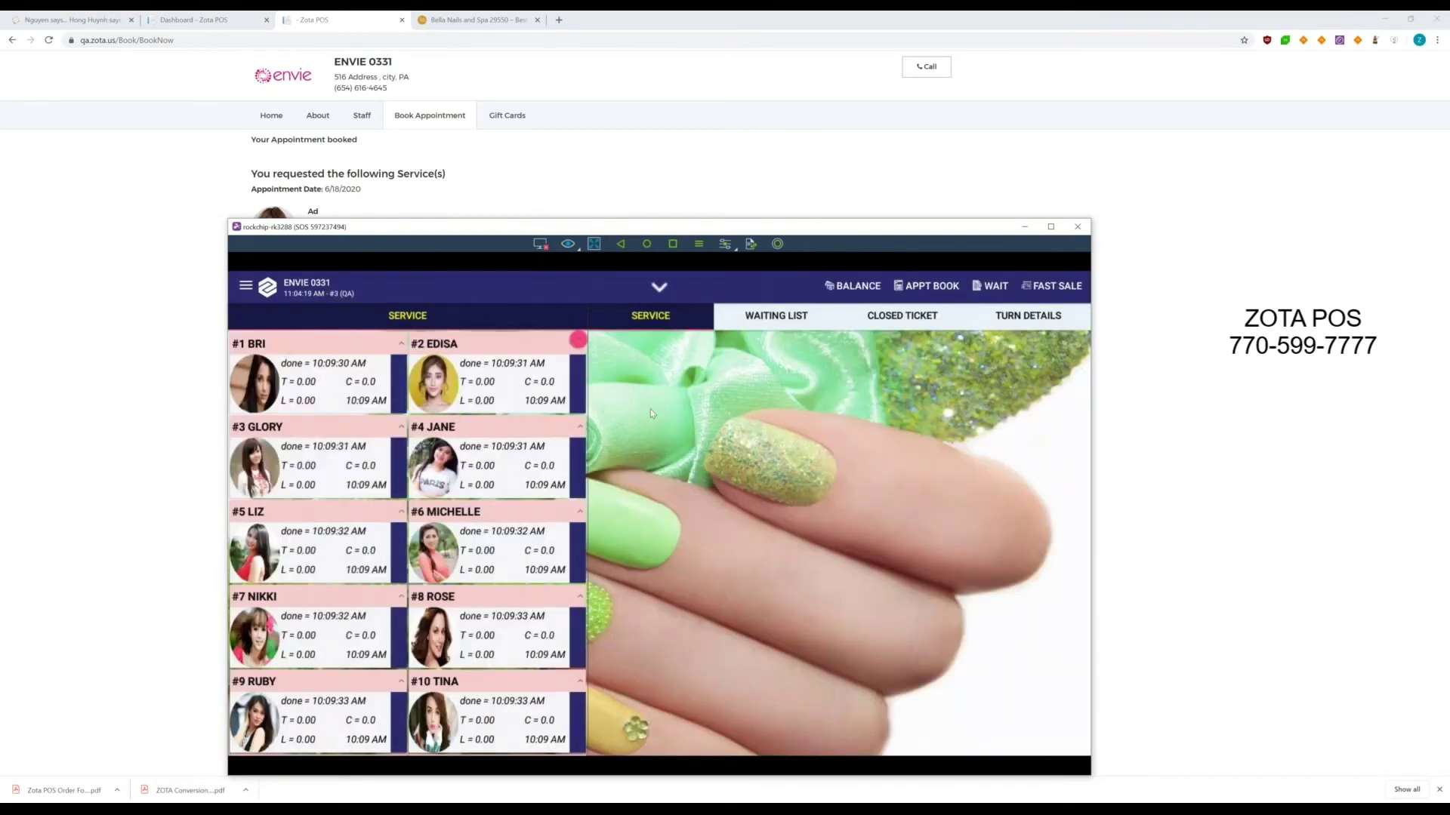
click(931, 289)
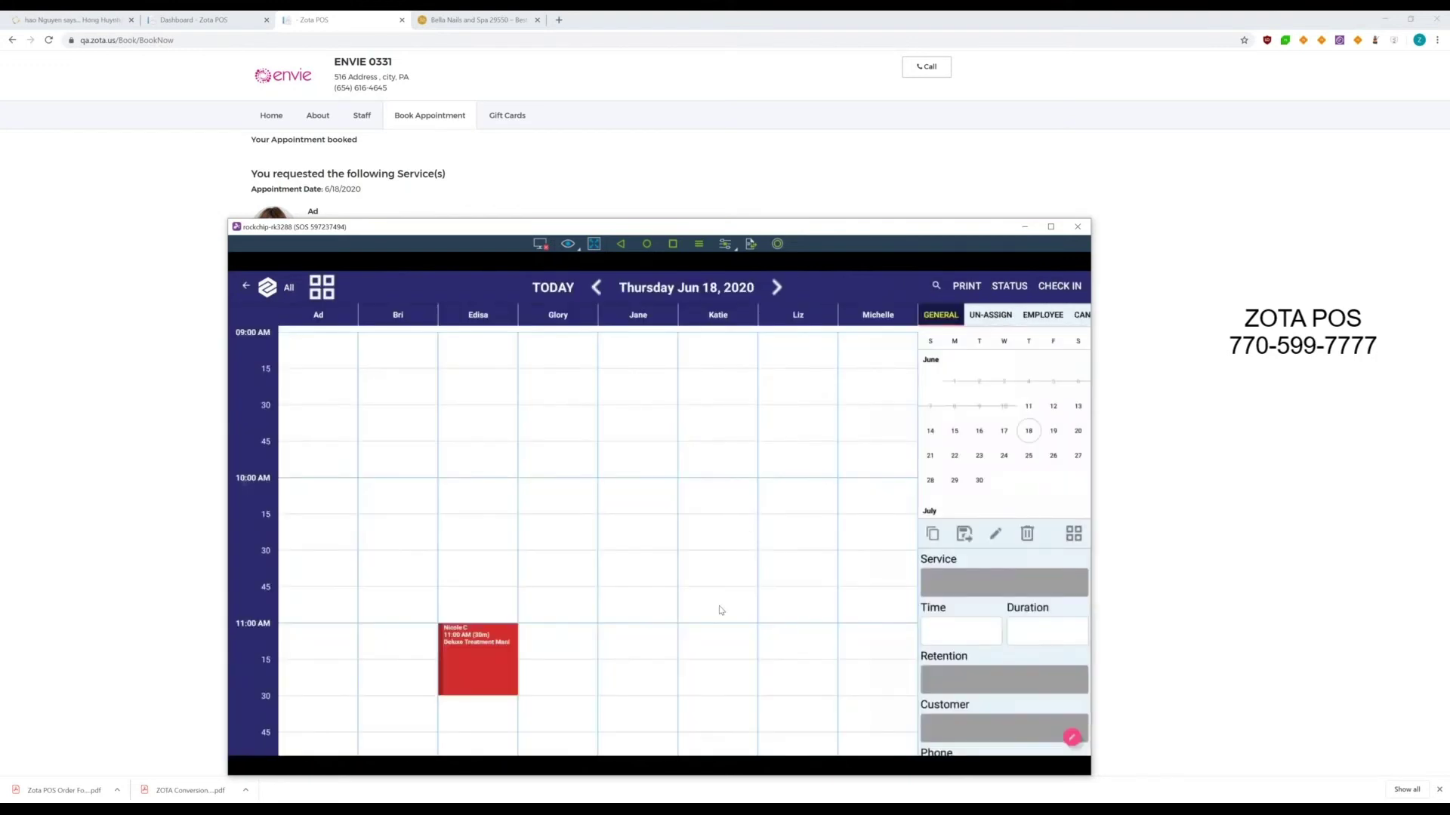
scroll(721, 610, down, 5)
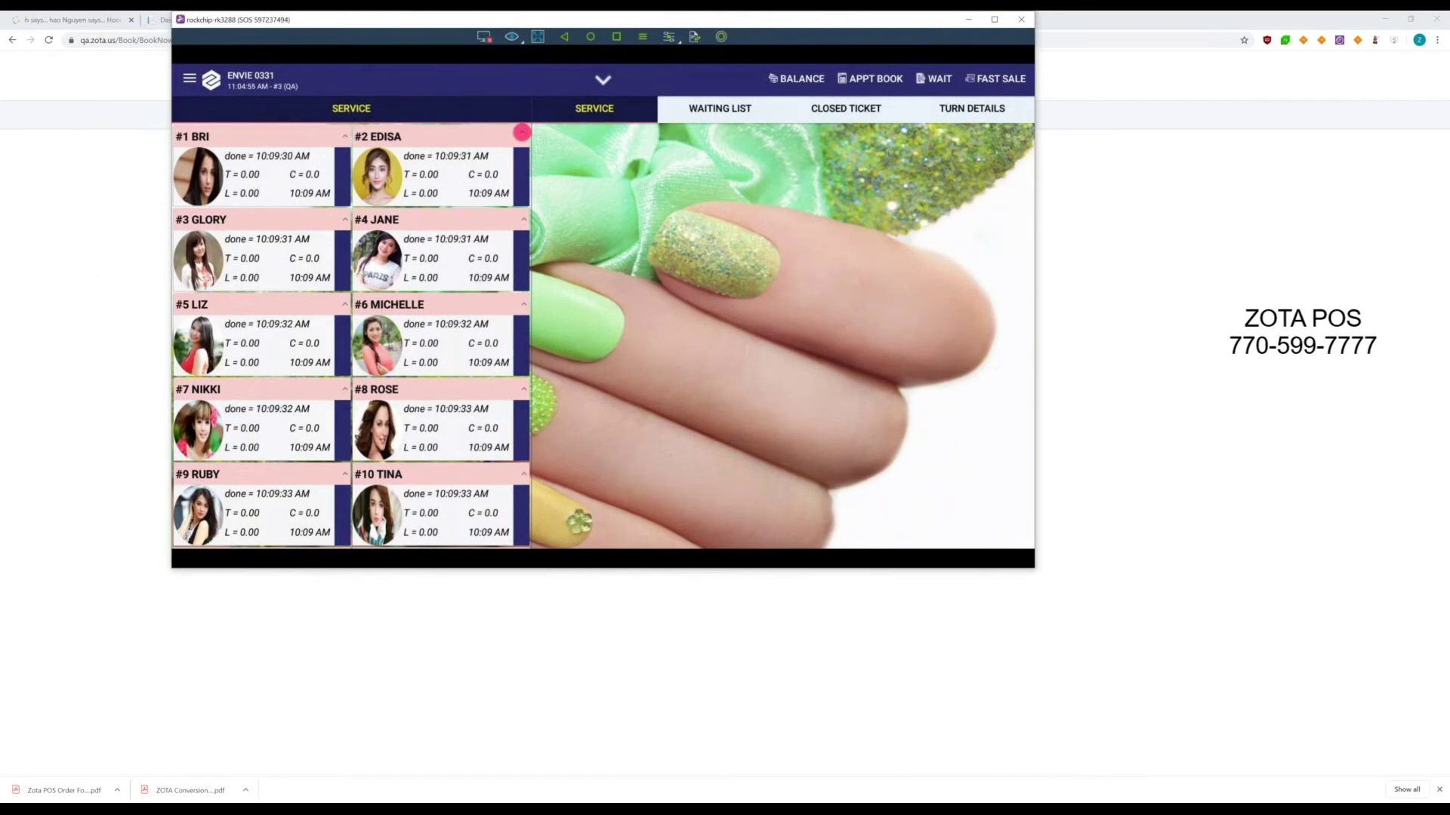
- Sign the customer in at the kiosk with their phone number and show the waiting list
mouse_move(590, 788)
click(710, 766)
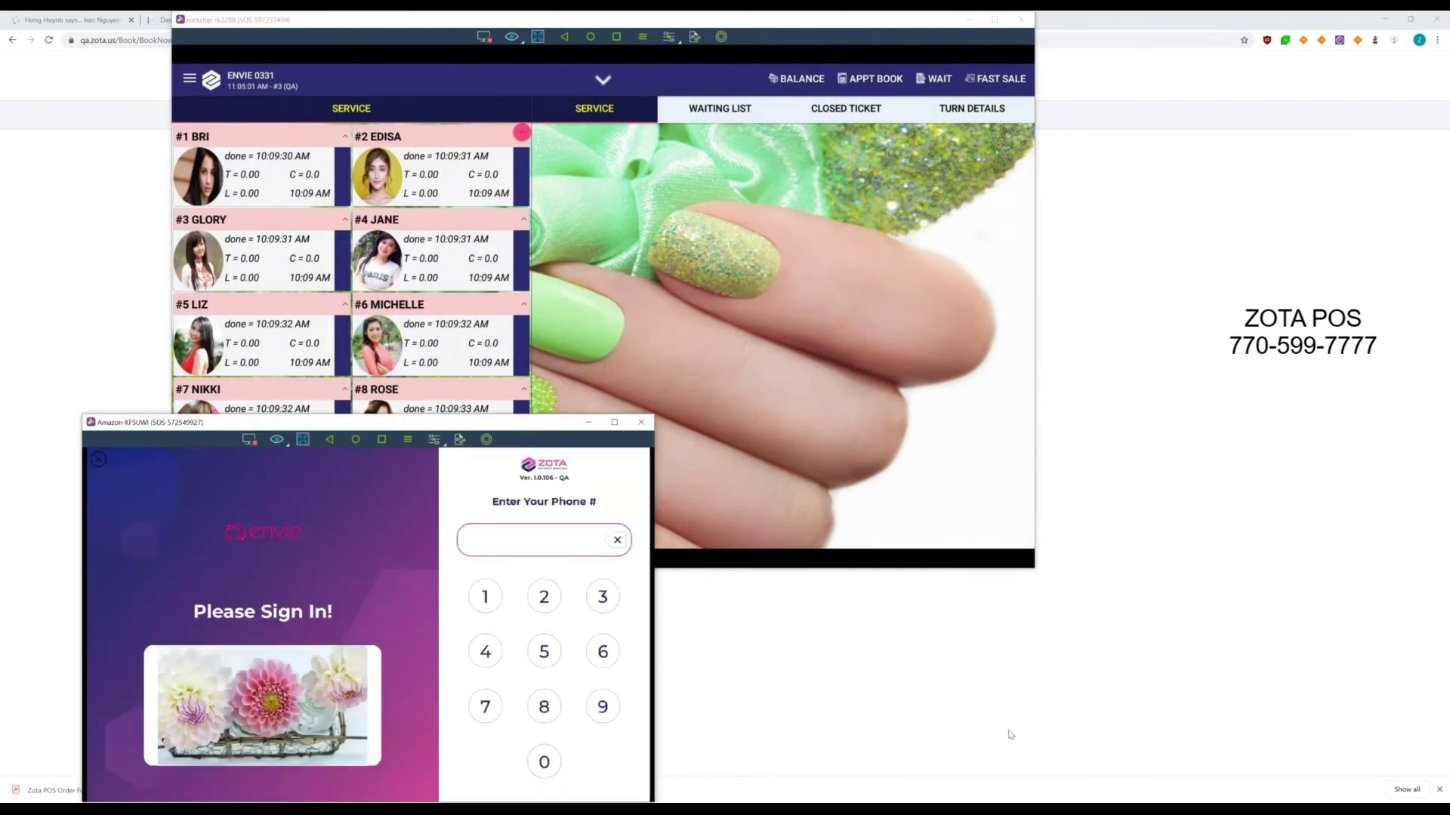
click(732, 110)
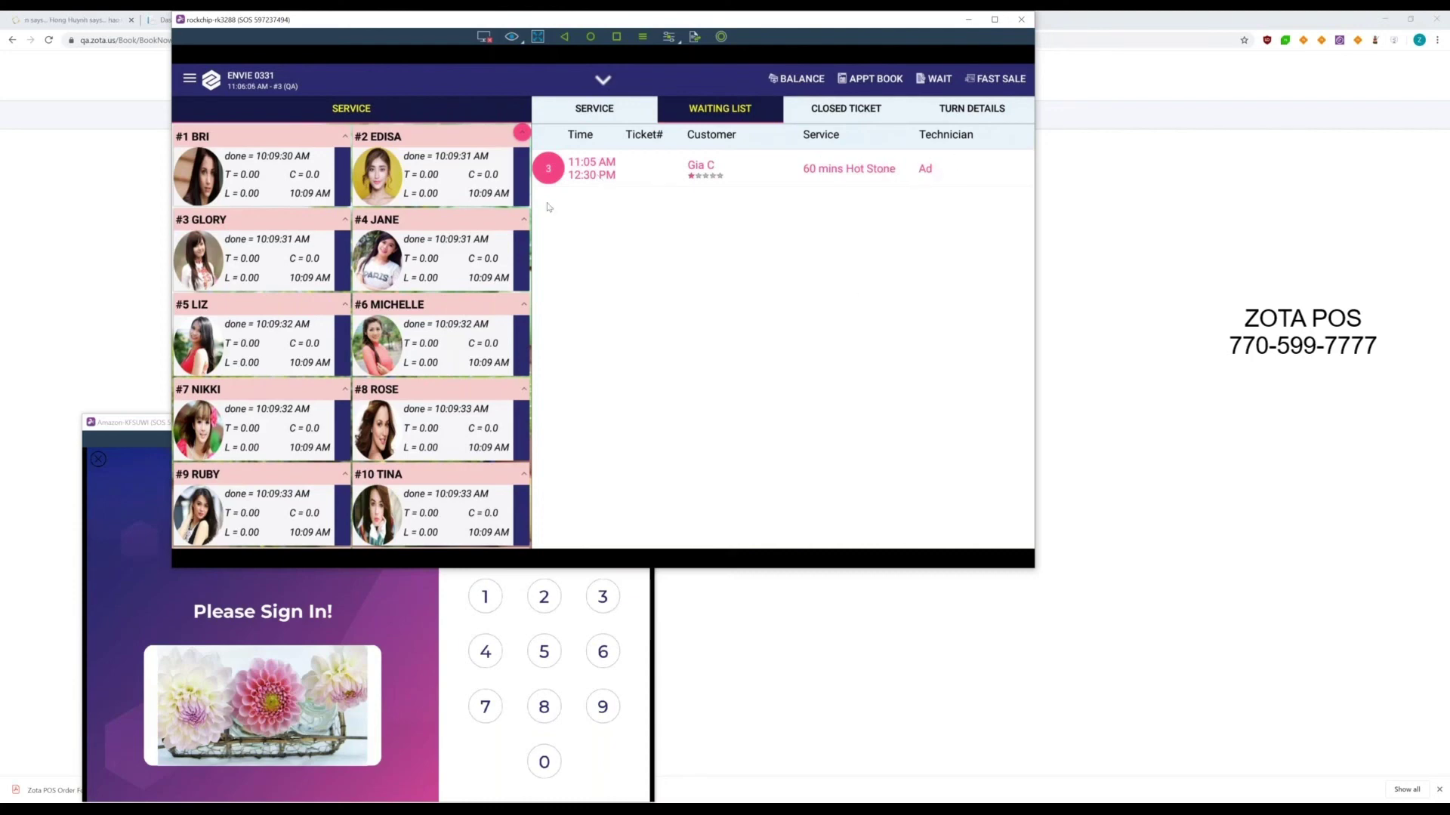
- Check in the customer's Hot Stone appointment and start the $75.00 service with Ad
scroll(436, 388, down, 3)
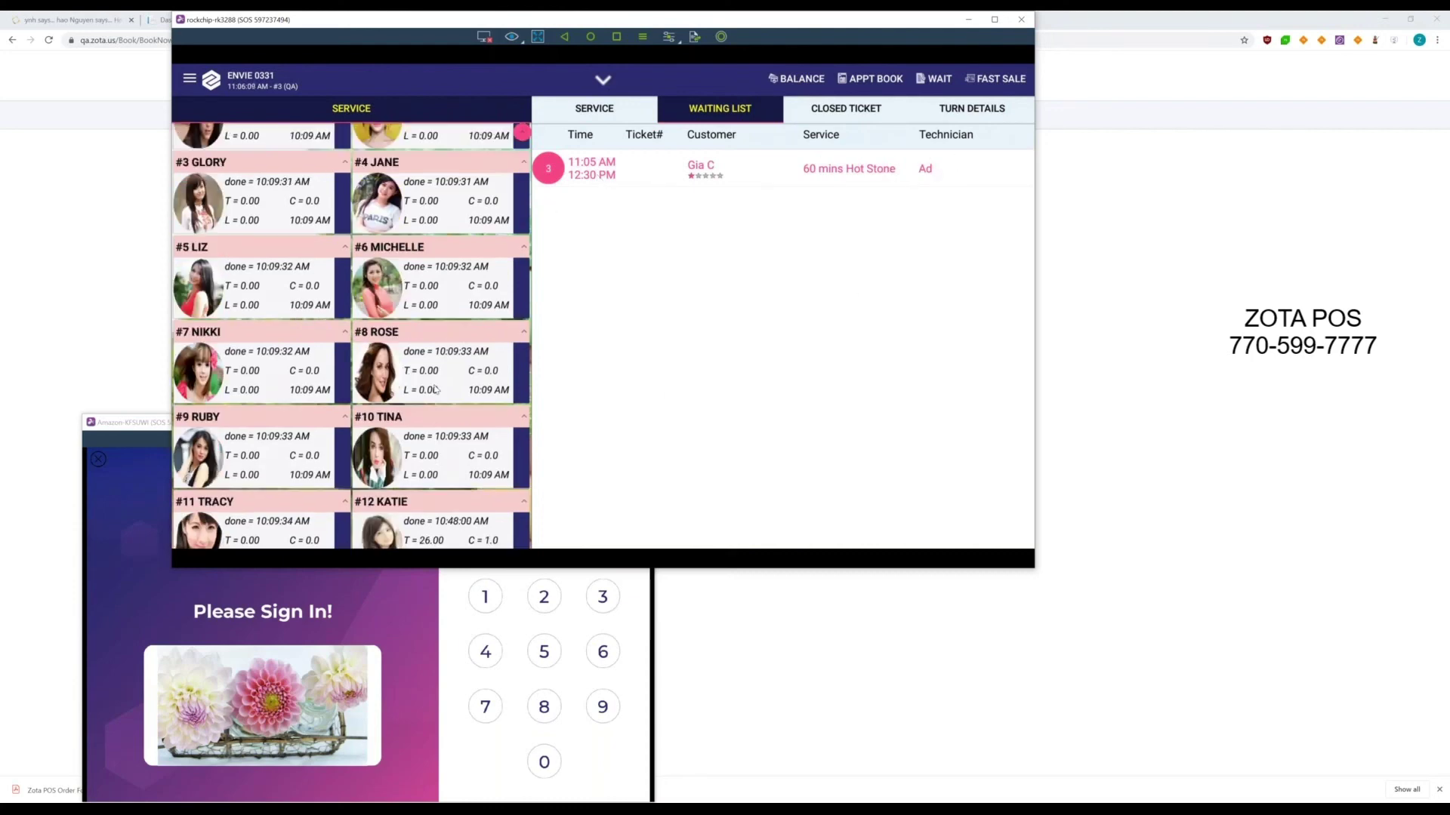
click(330, 397)
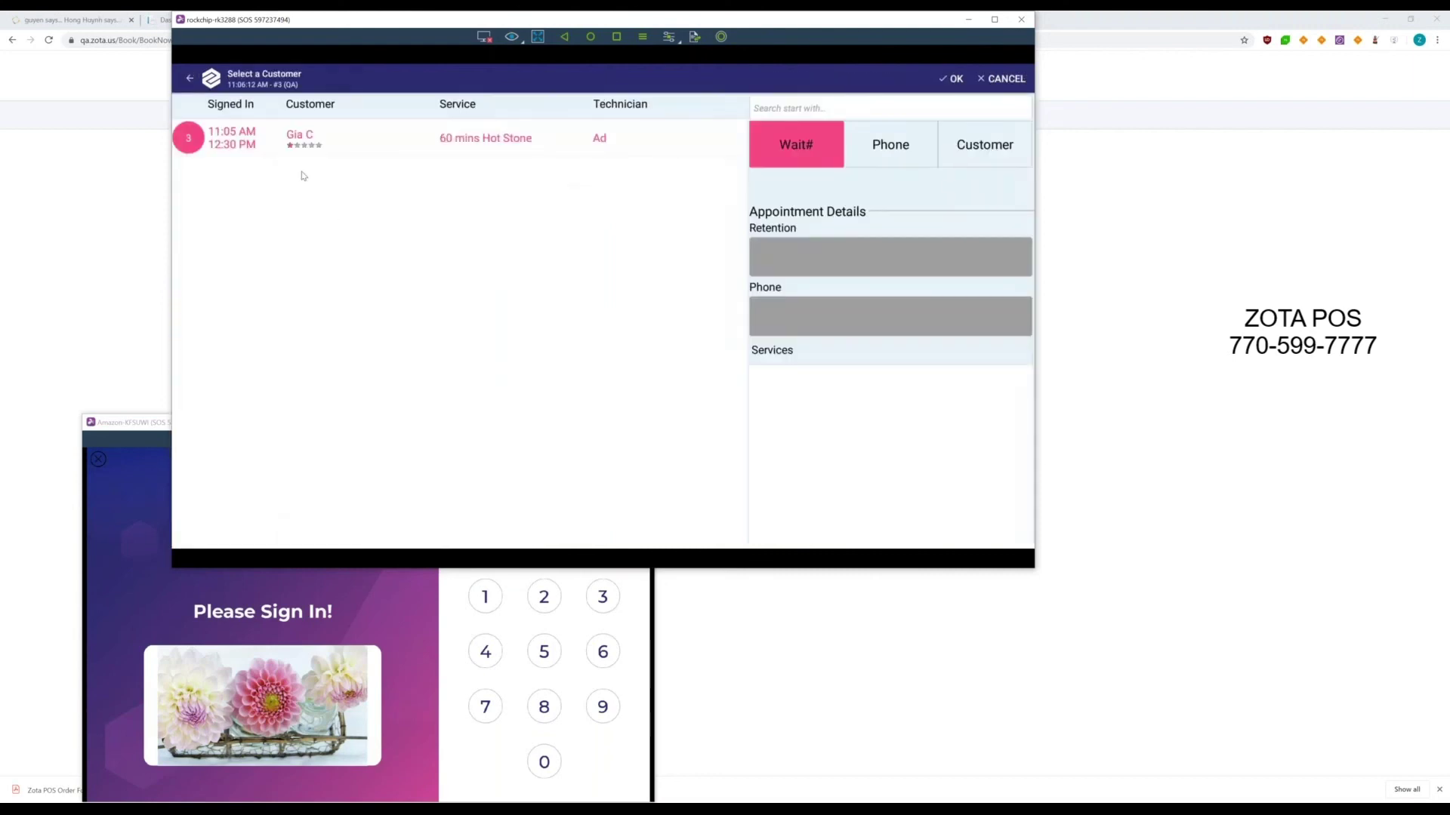
click(244, 146)
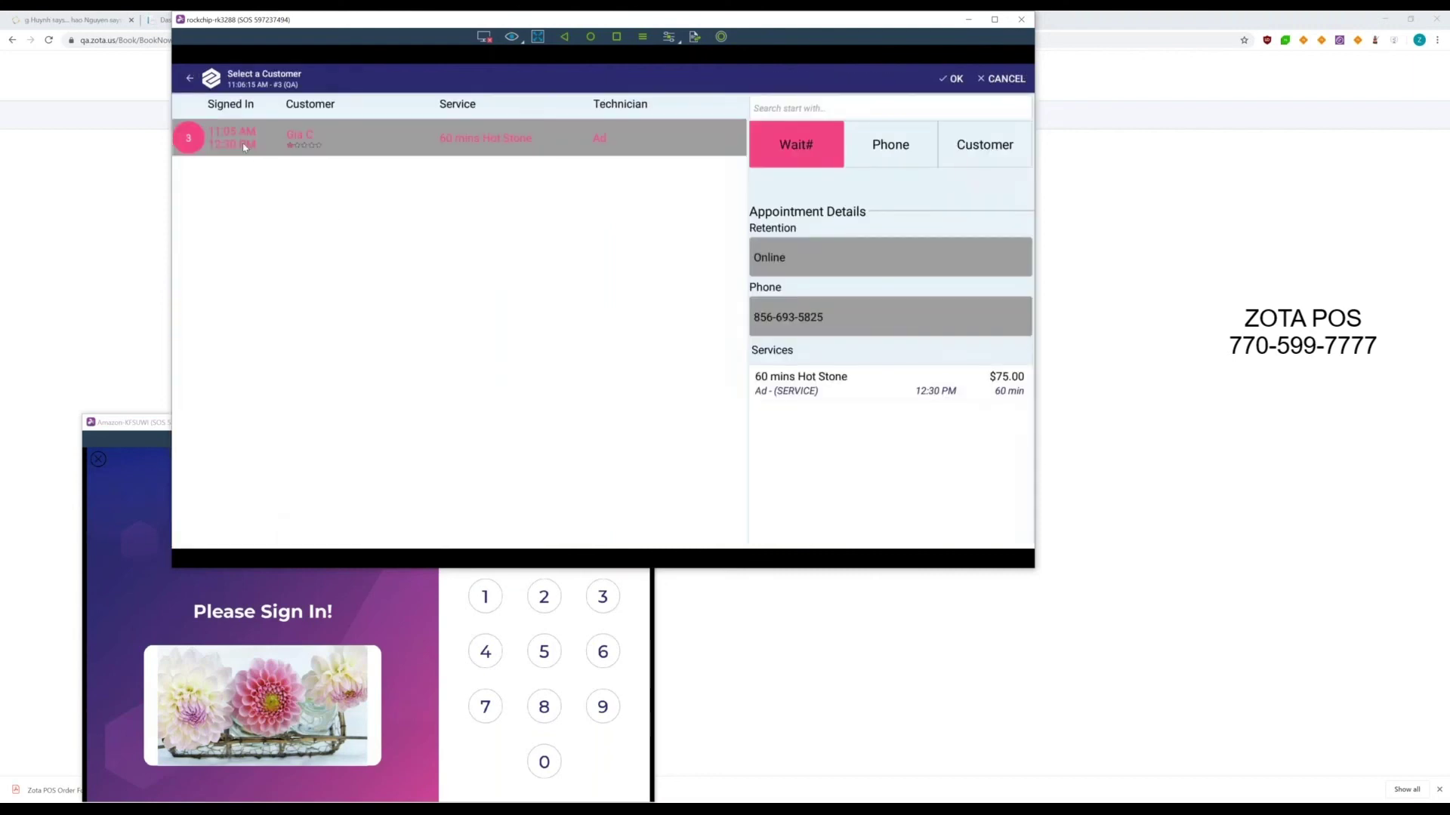
click(952, 80)
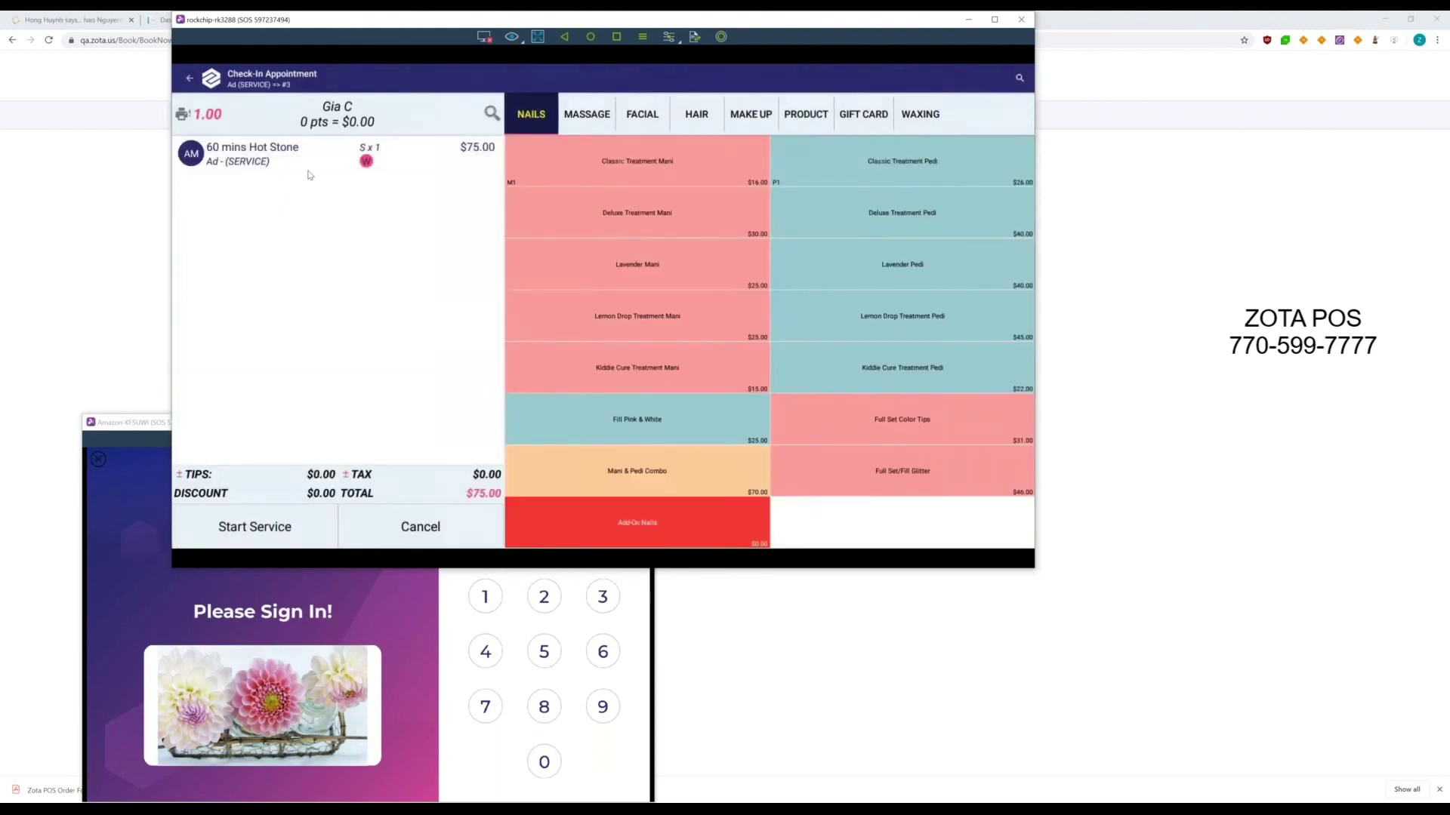
click(258, 525)
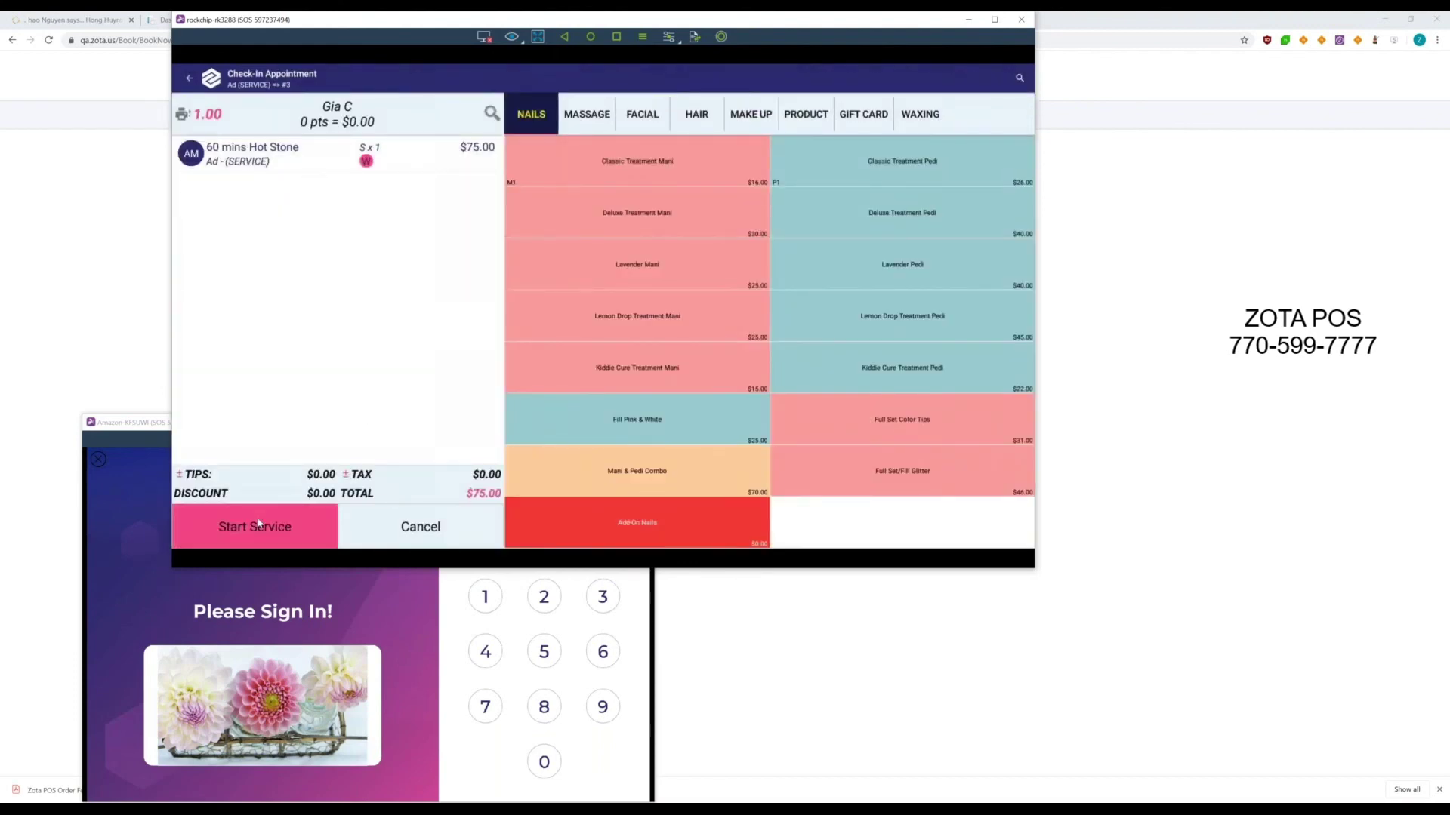